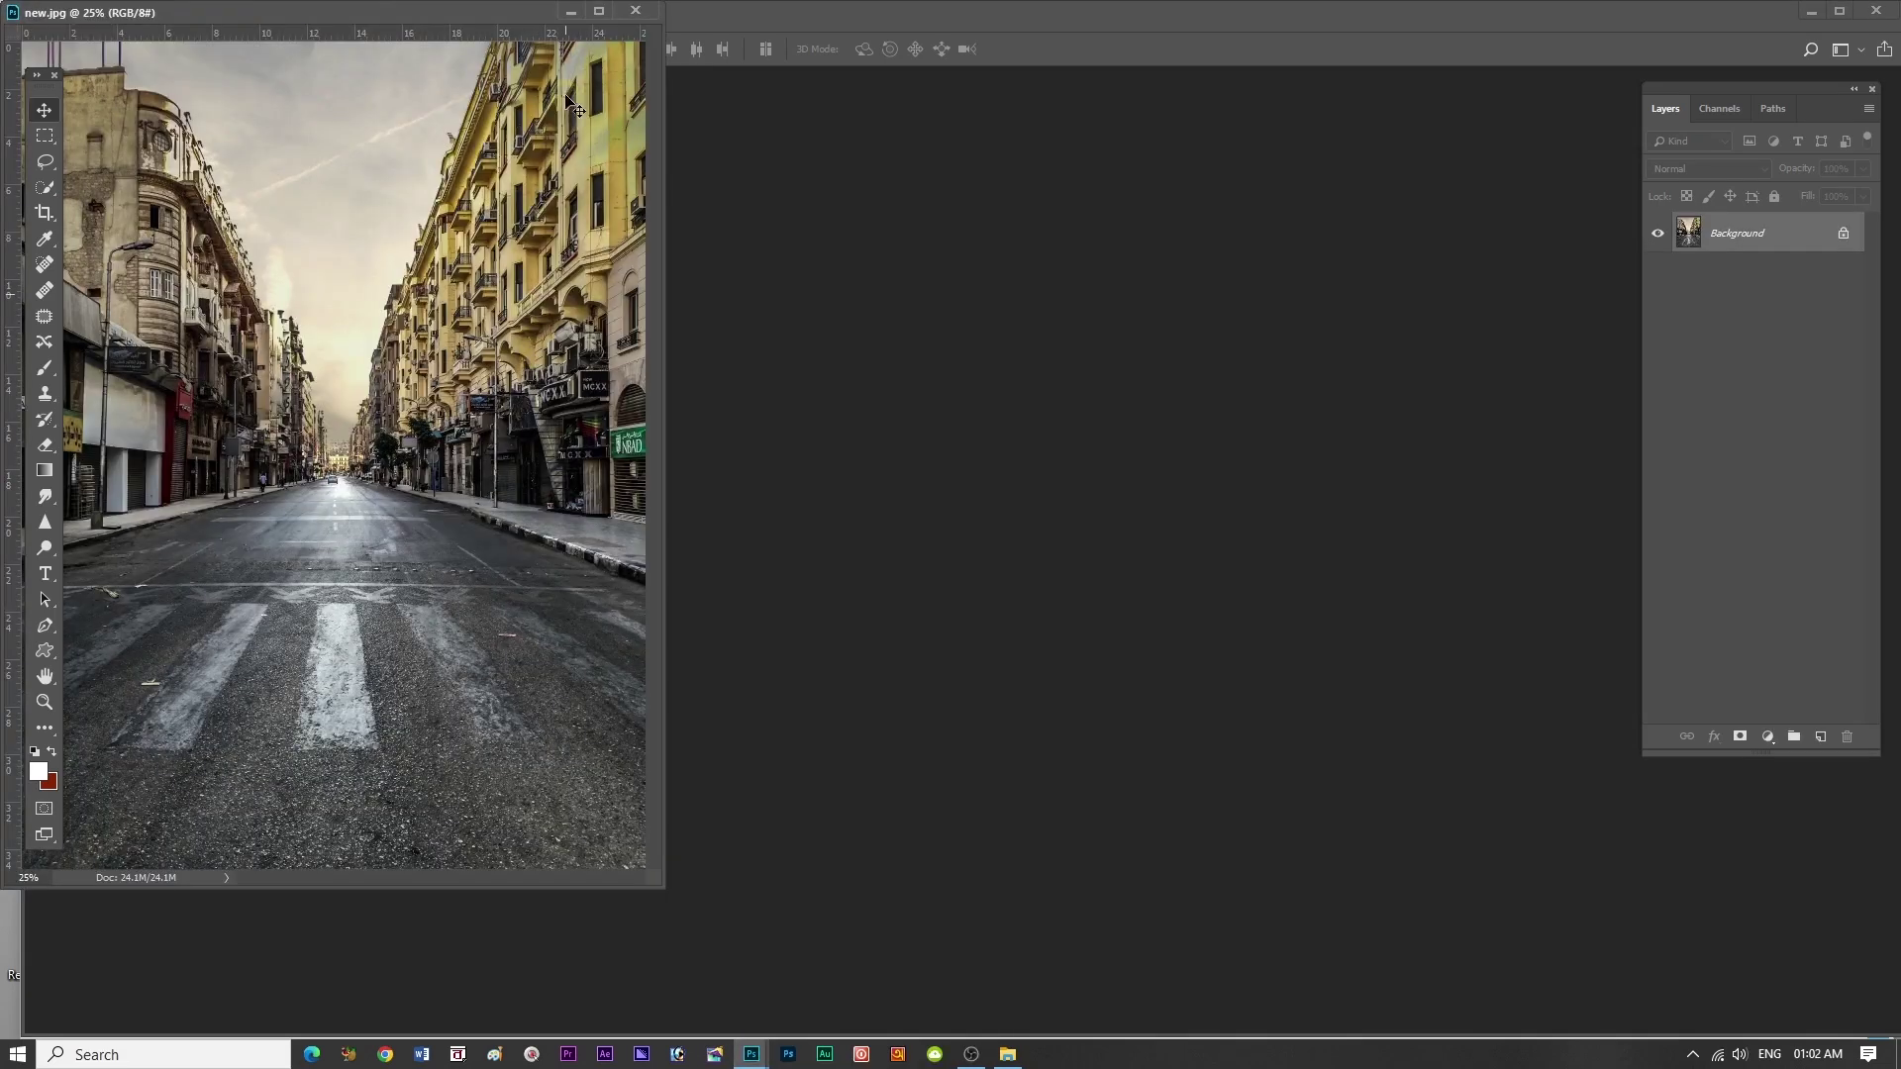
- Duplicate the Background layer and add the text STOP over the street above the copy
left_click_drag(328, 10, 485, 103)
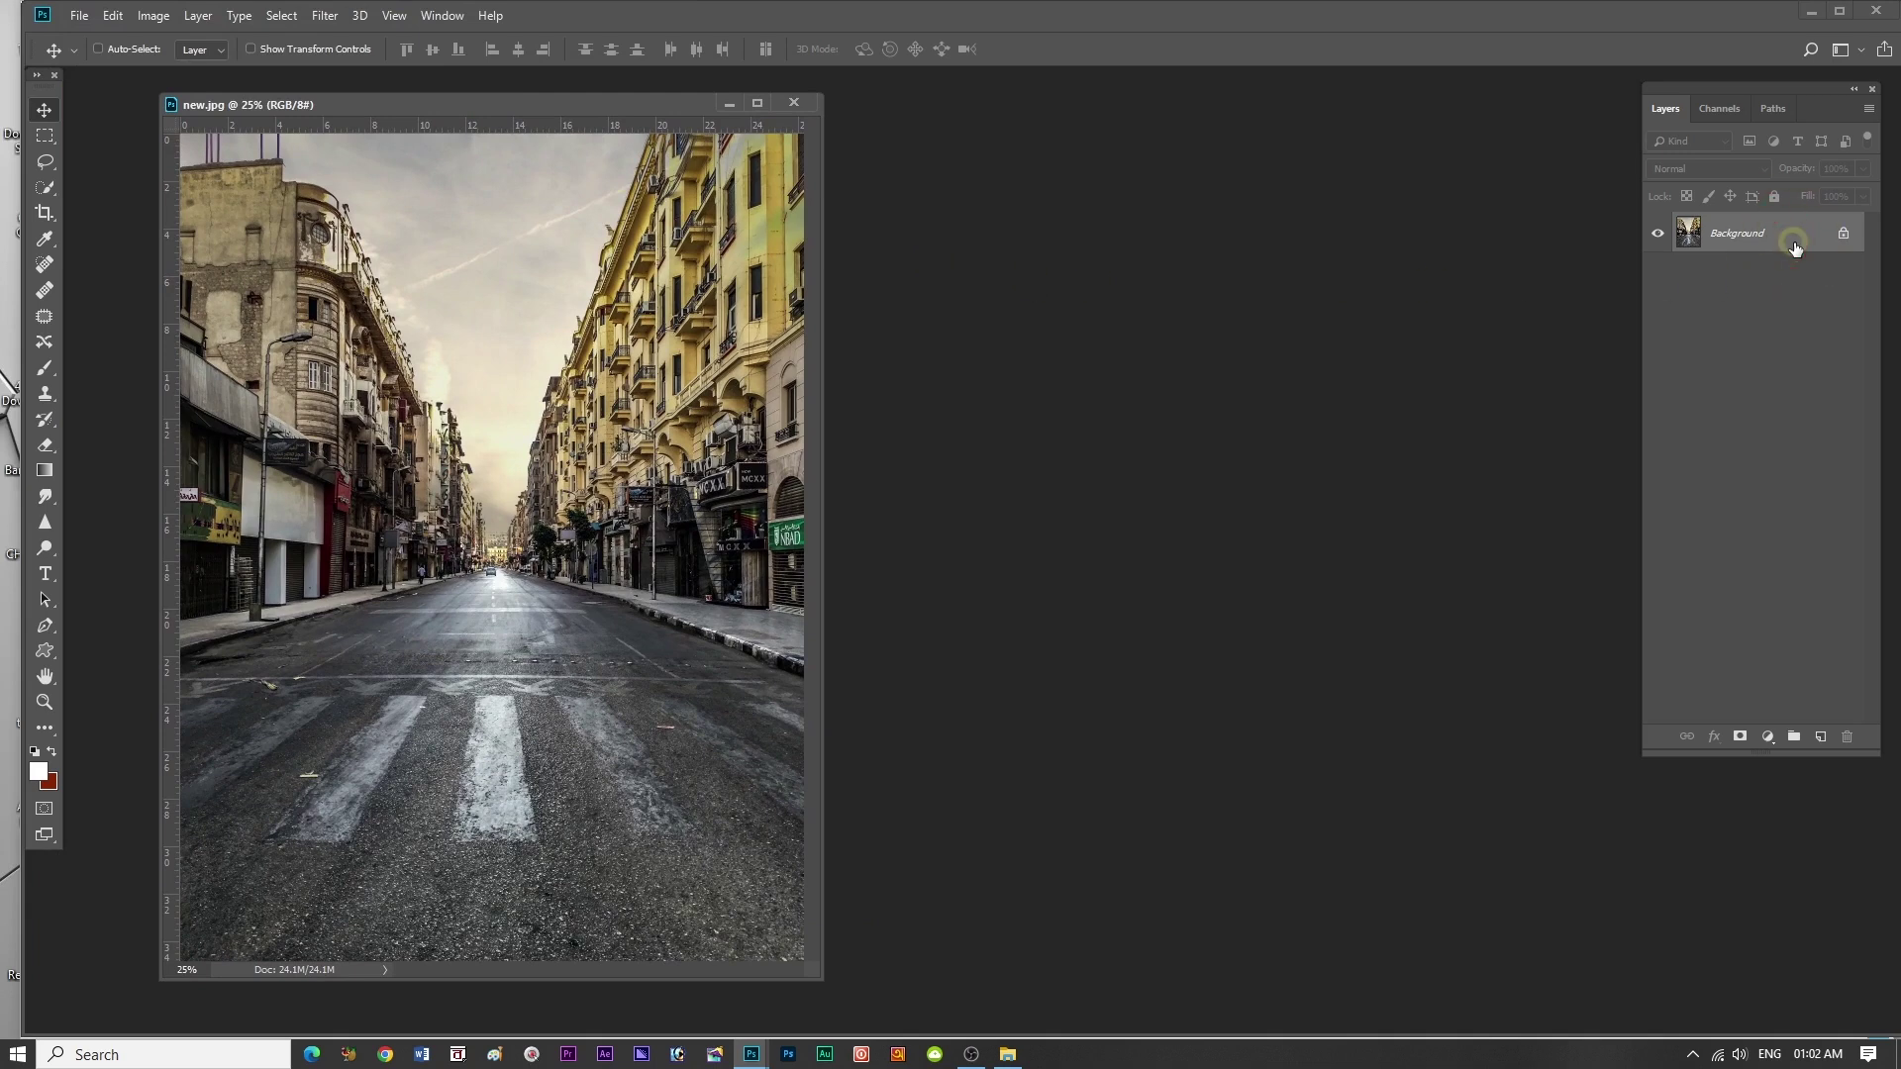
key("ctrl+j")
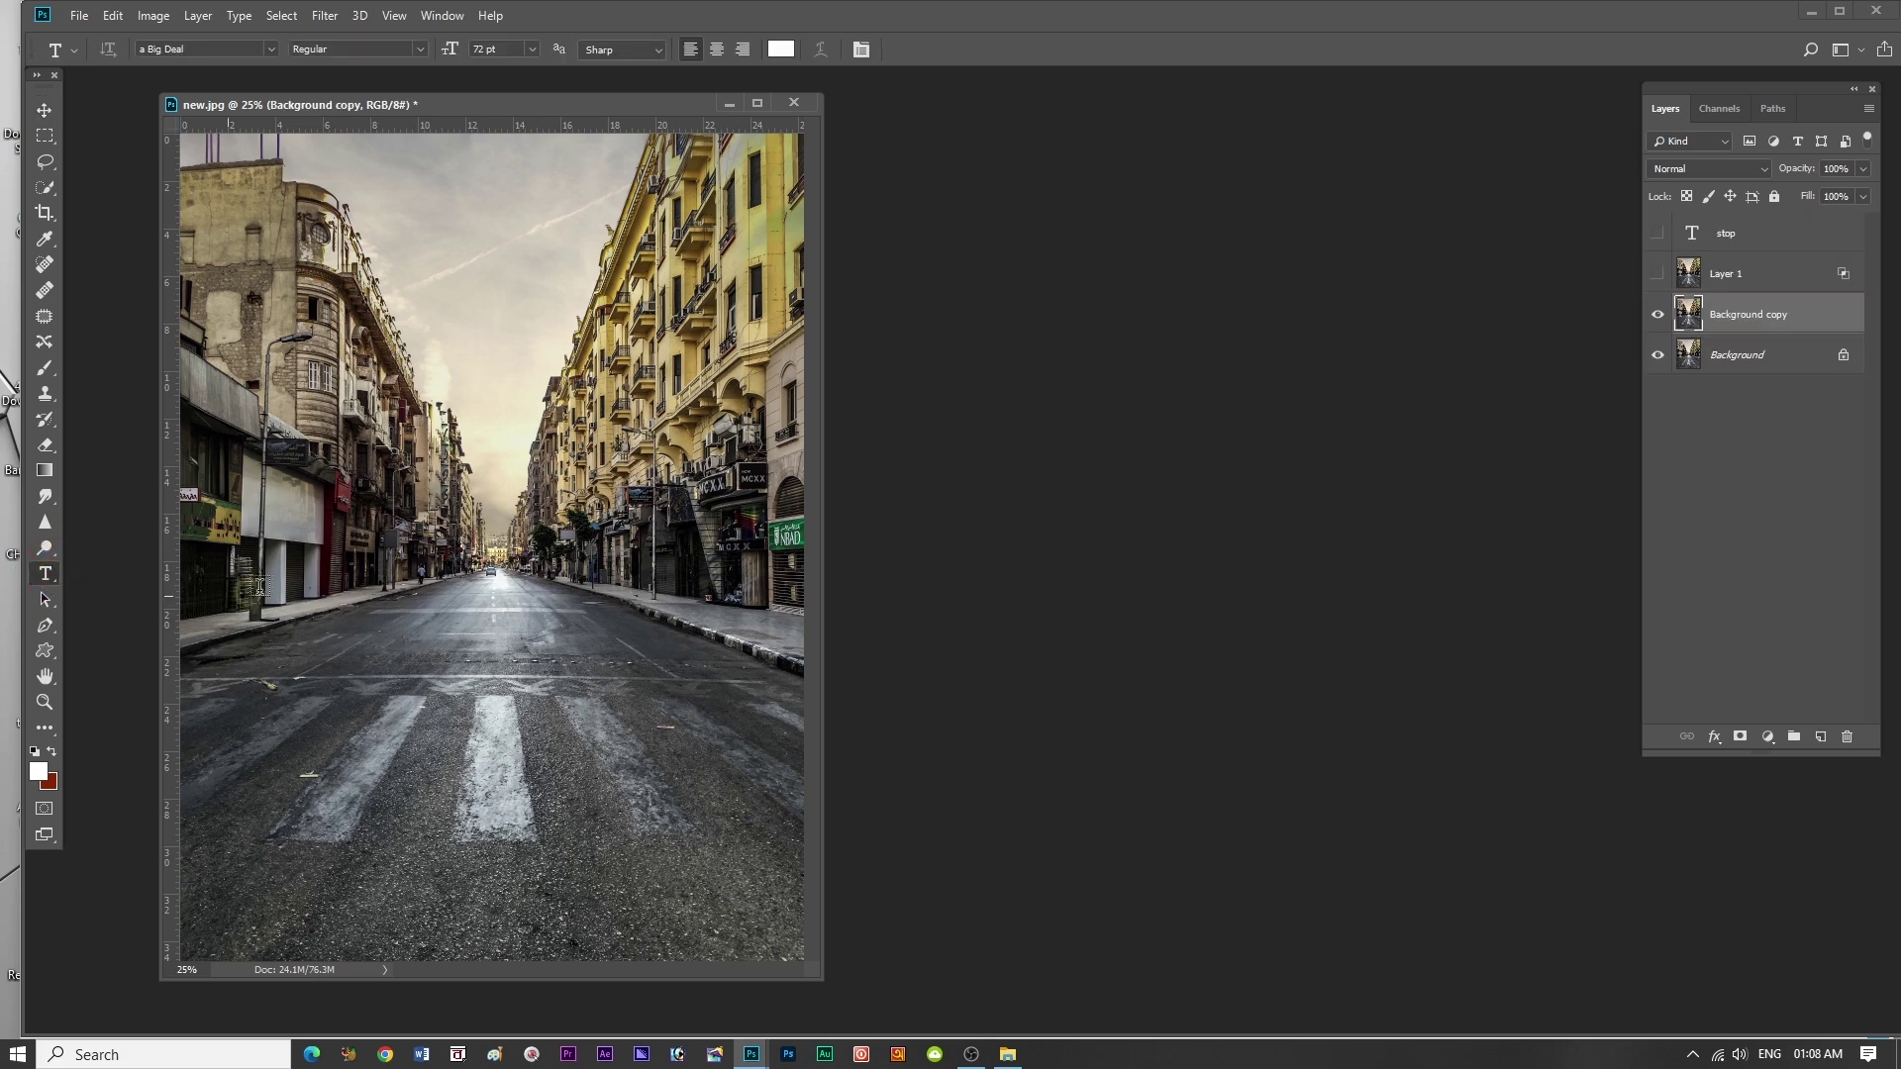
left_click(380, 473)
type("S")
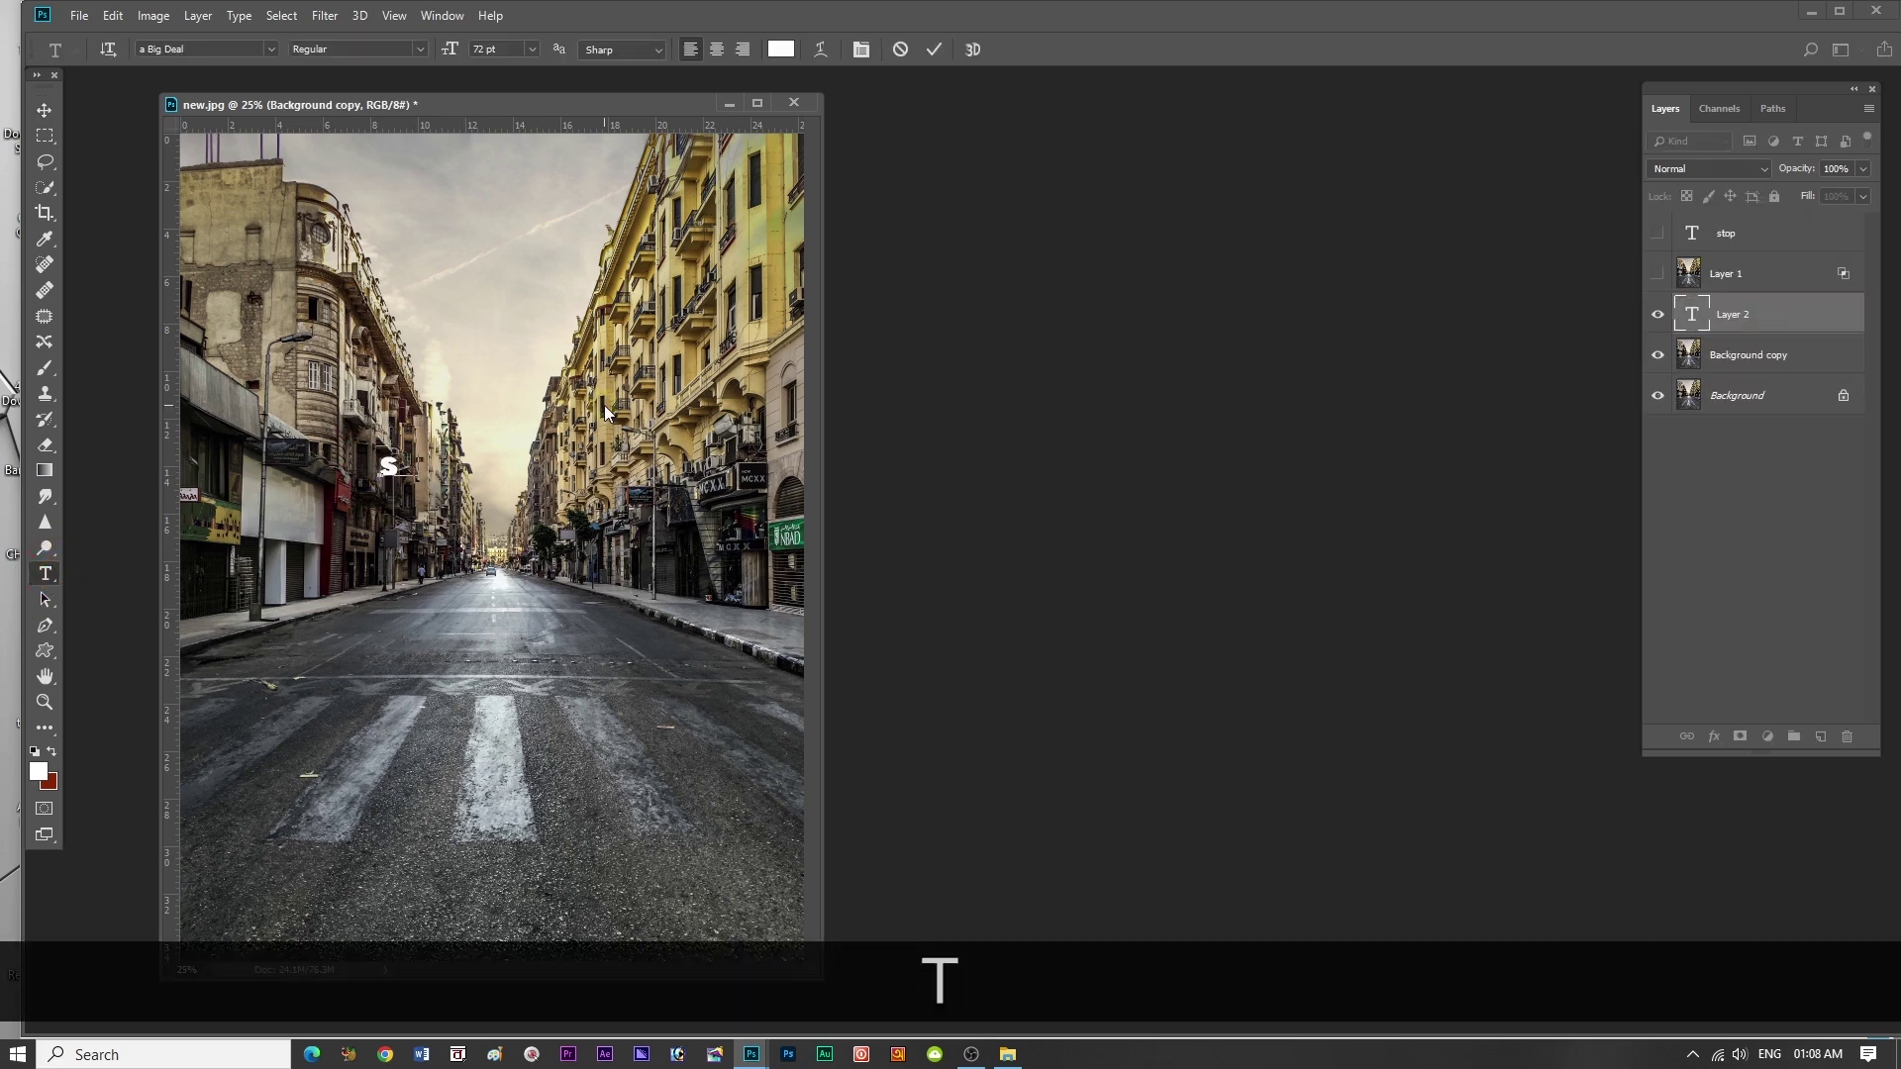
type("TOP")
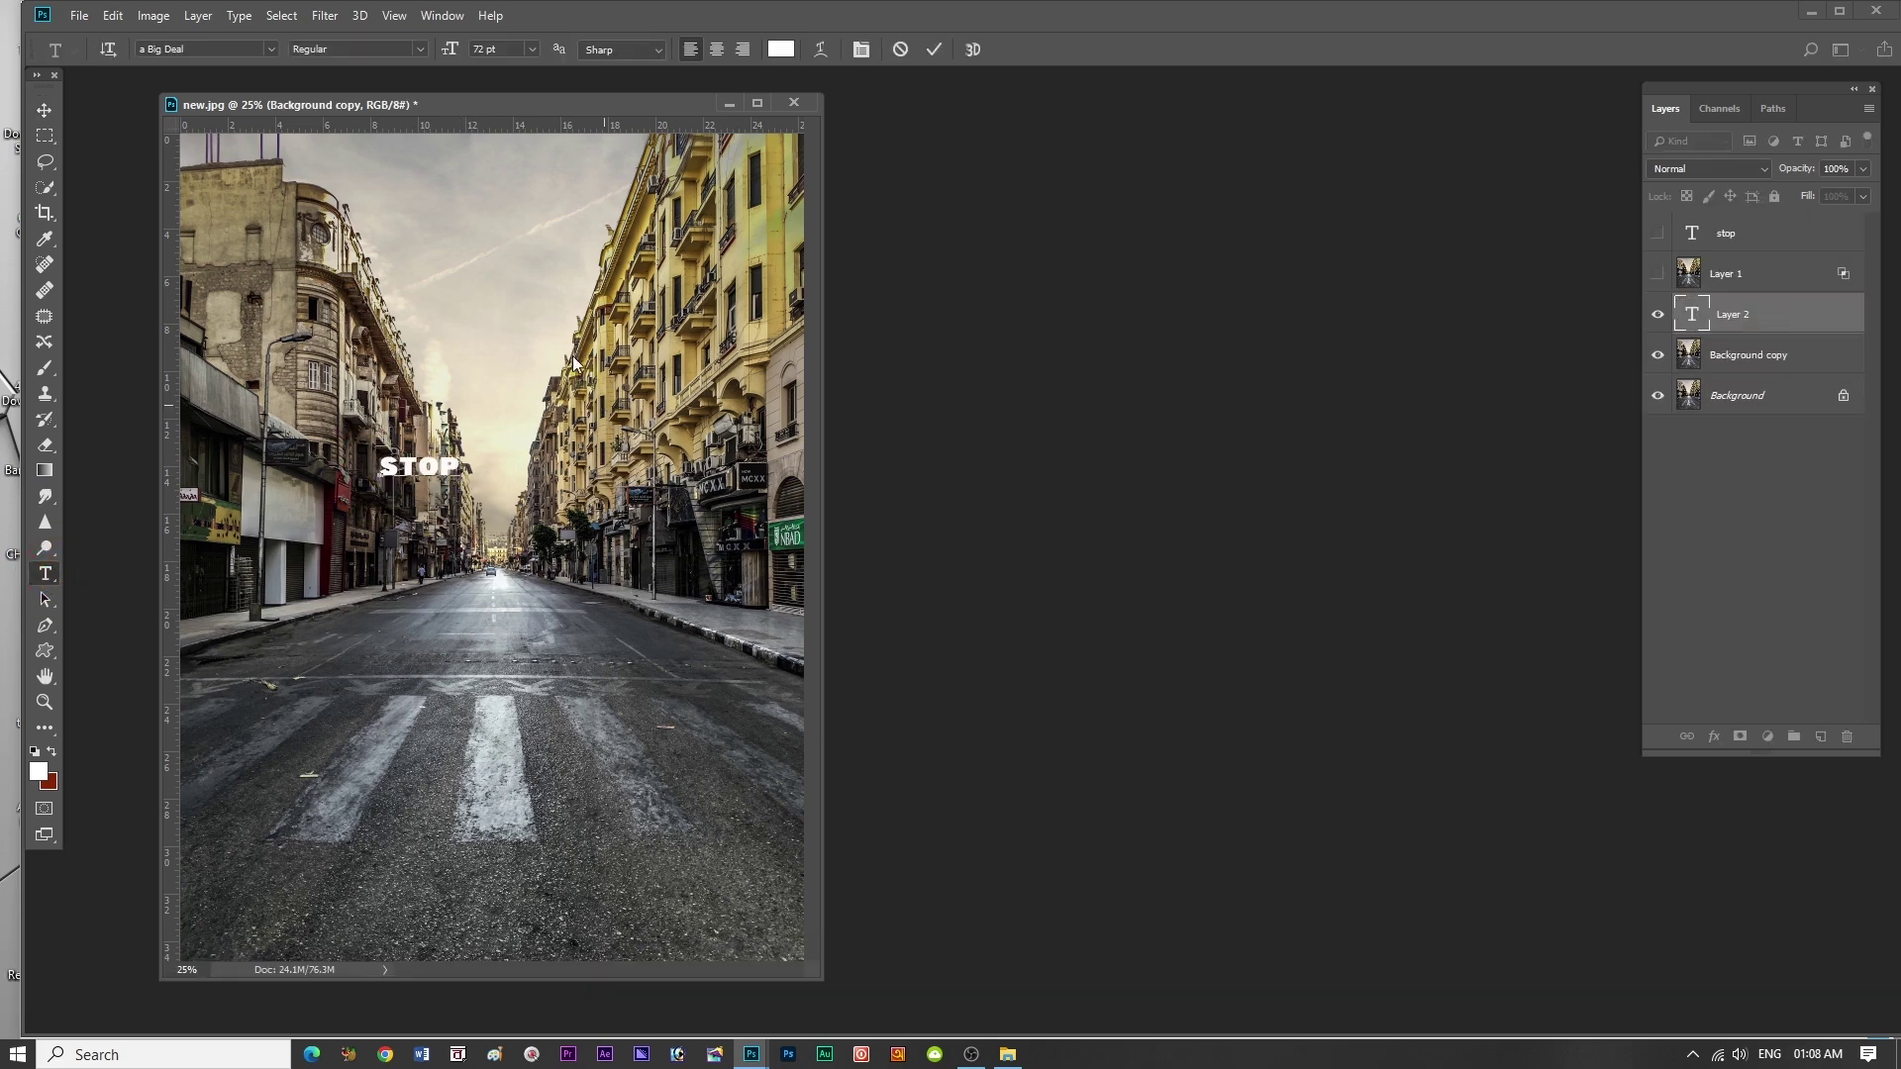
- Recolour the STOP text to light grey e8ebec, starting from a colour sampled on the white crosswalk stripe, and commit the text
double_click(1692, 314)
left_click(780, 48)
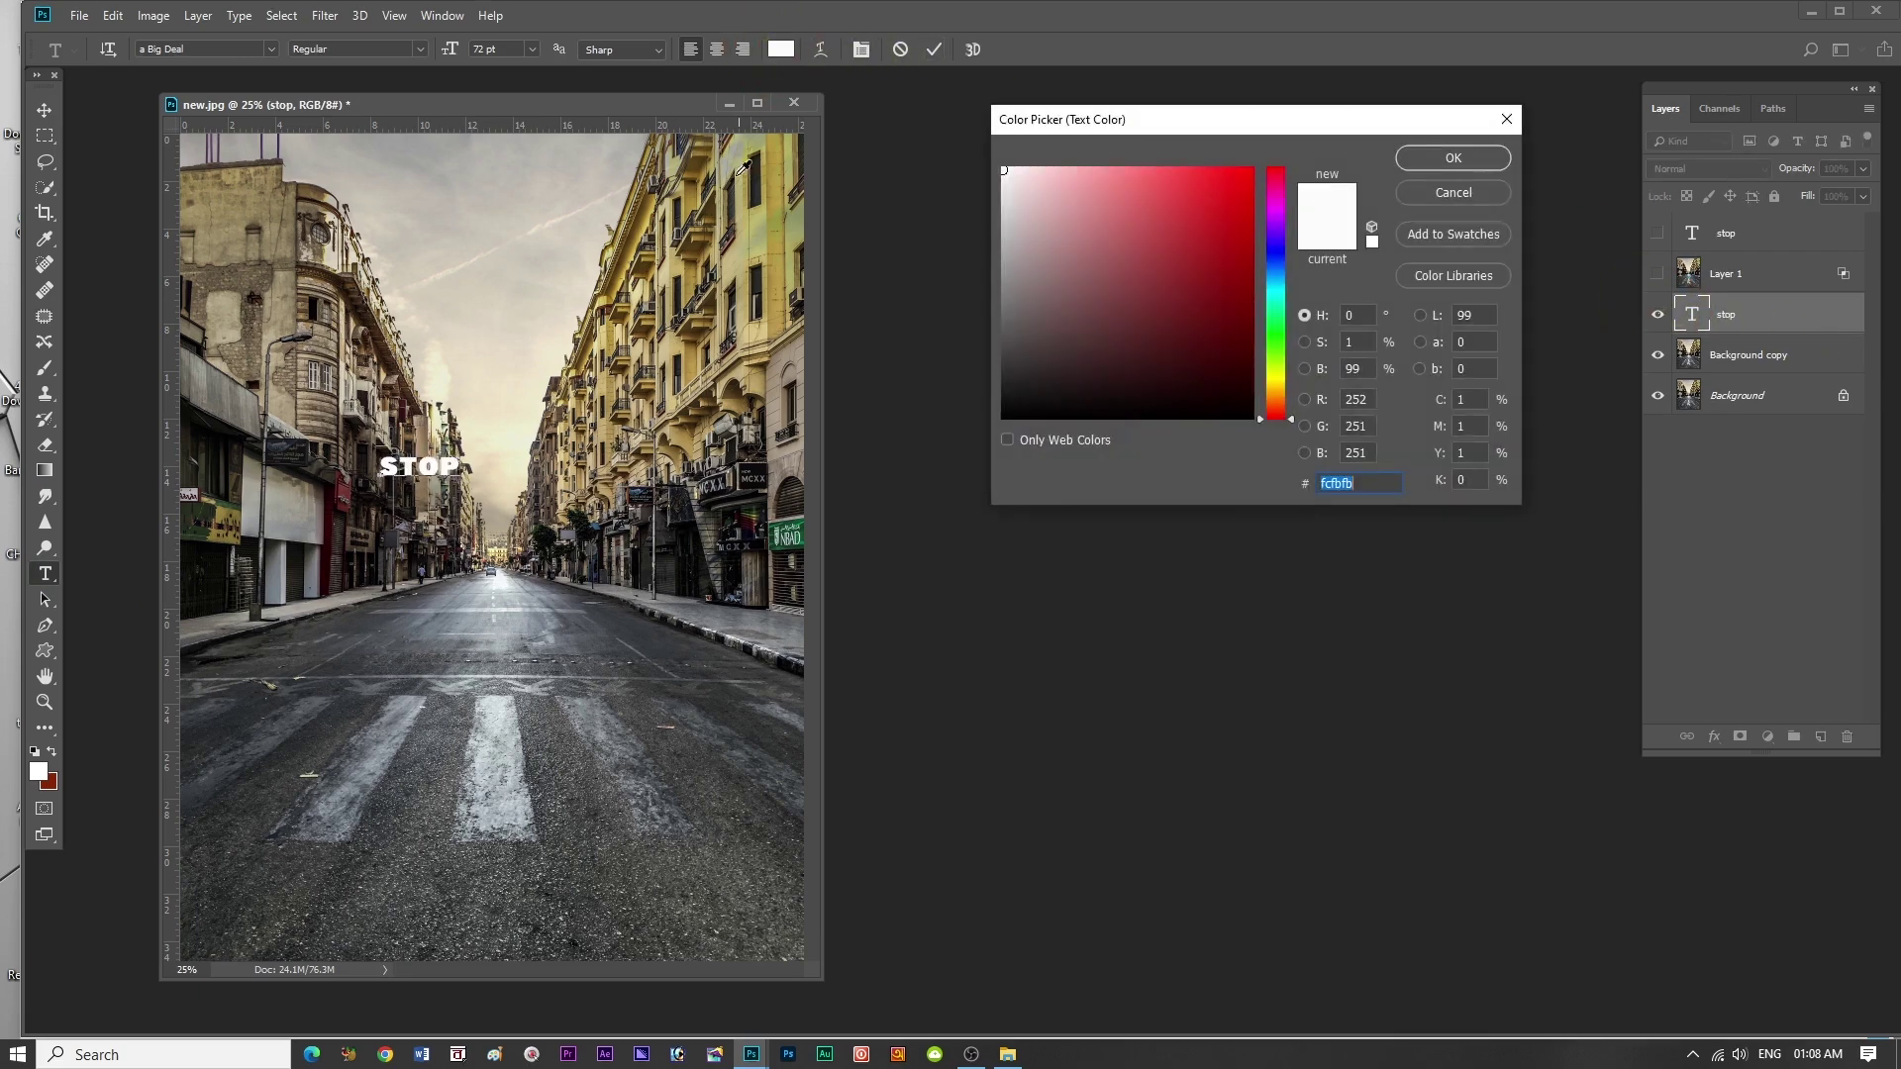
left_click(505, 726)
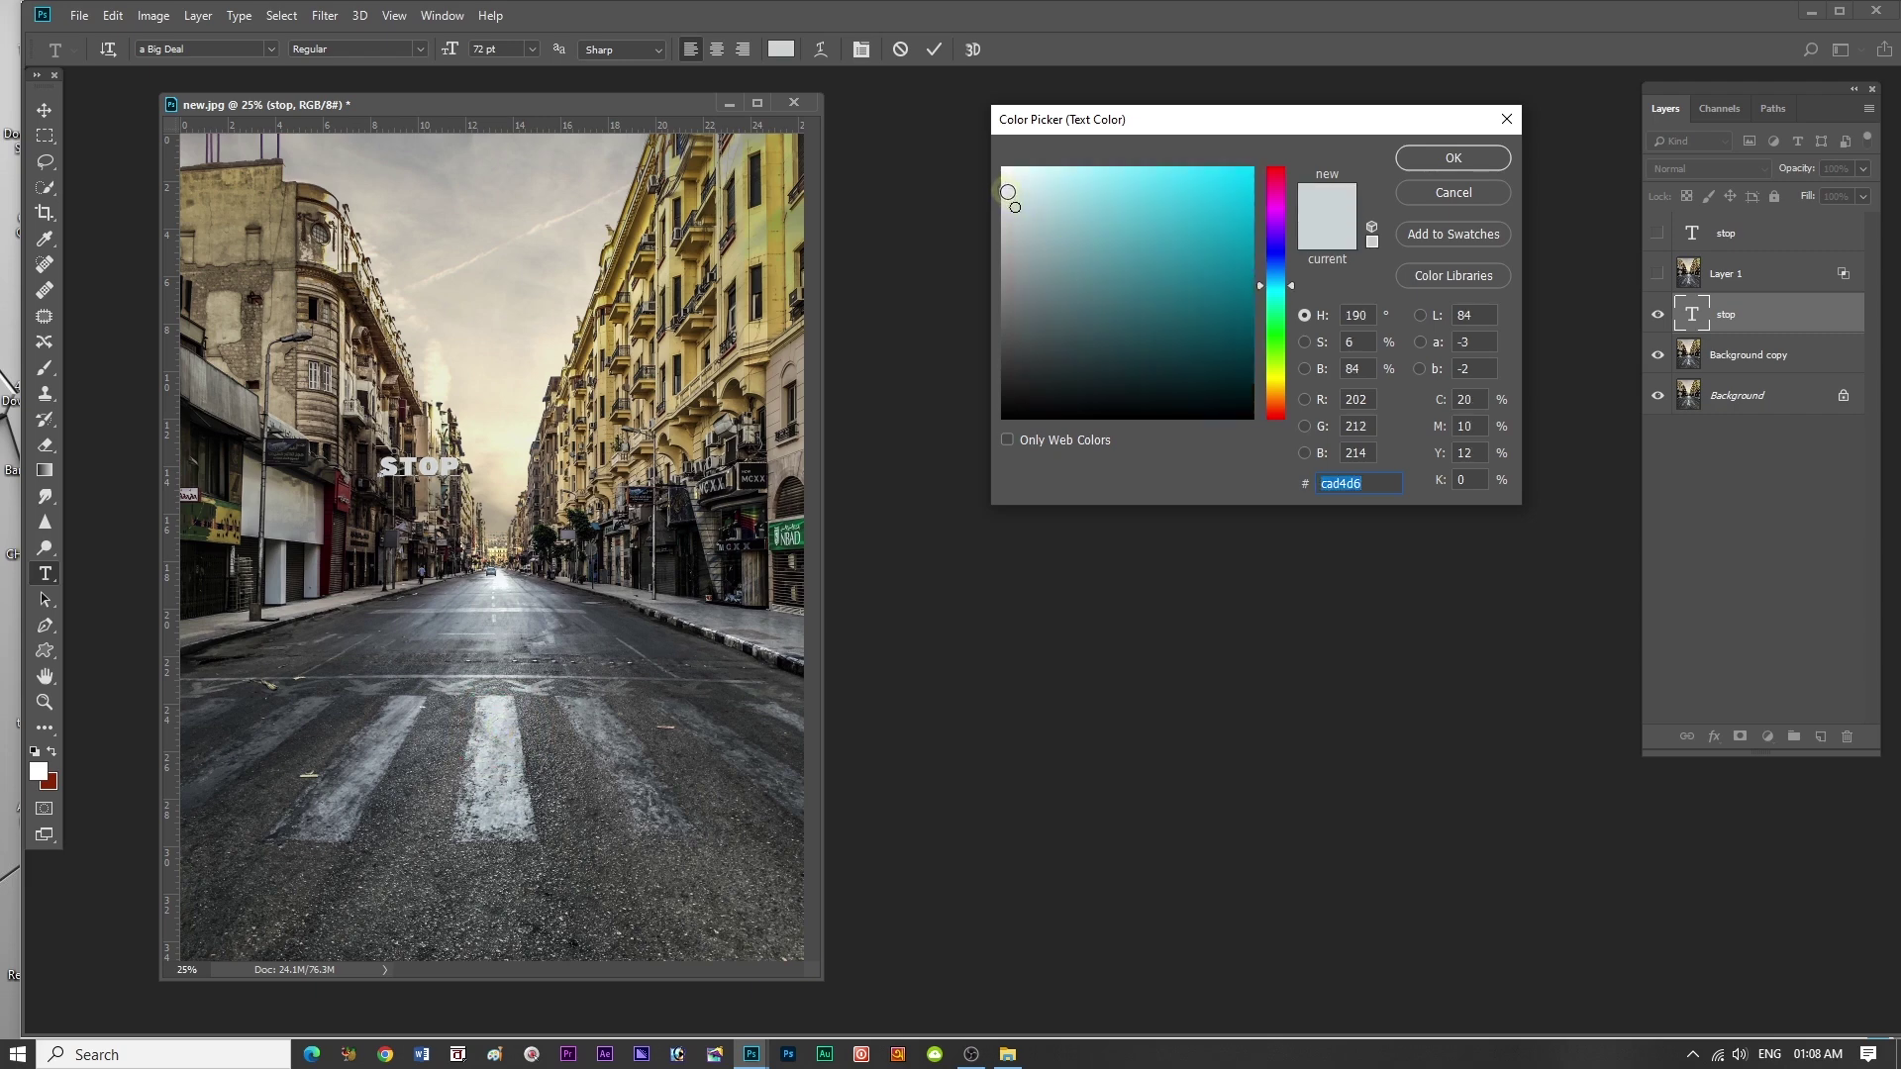
left_click(1007, 191)
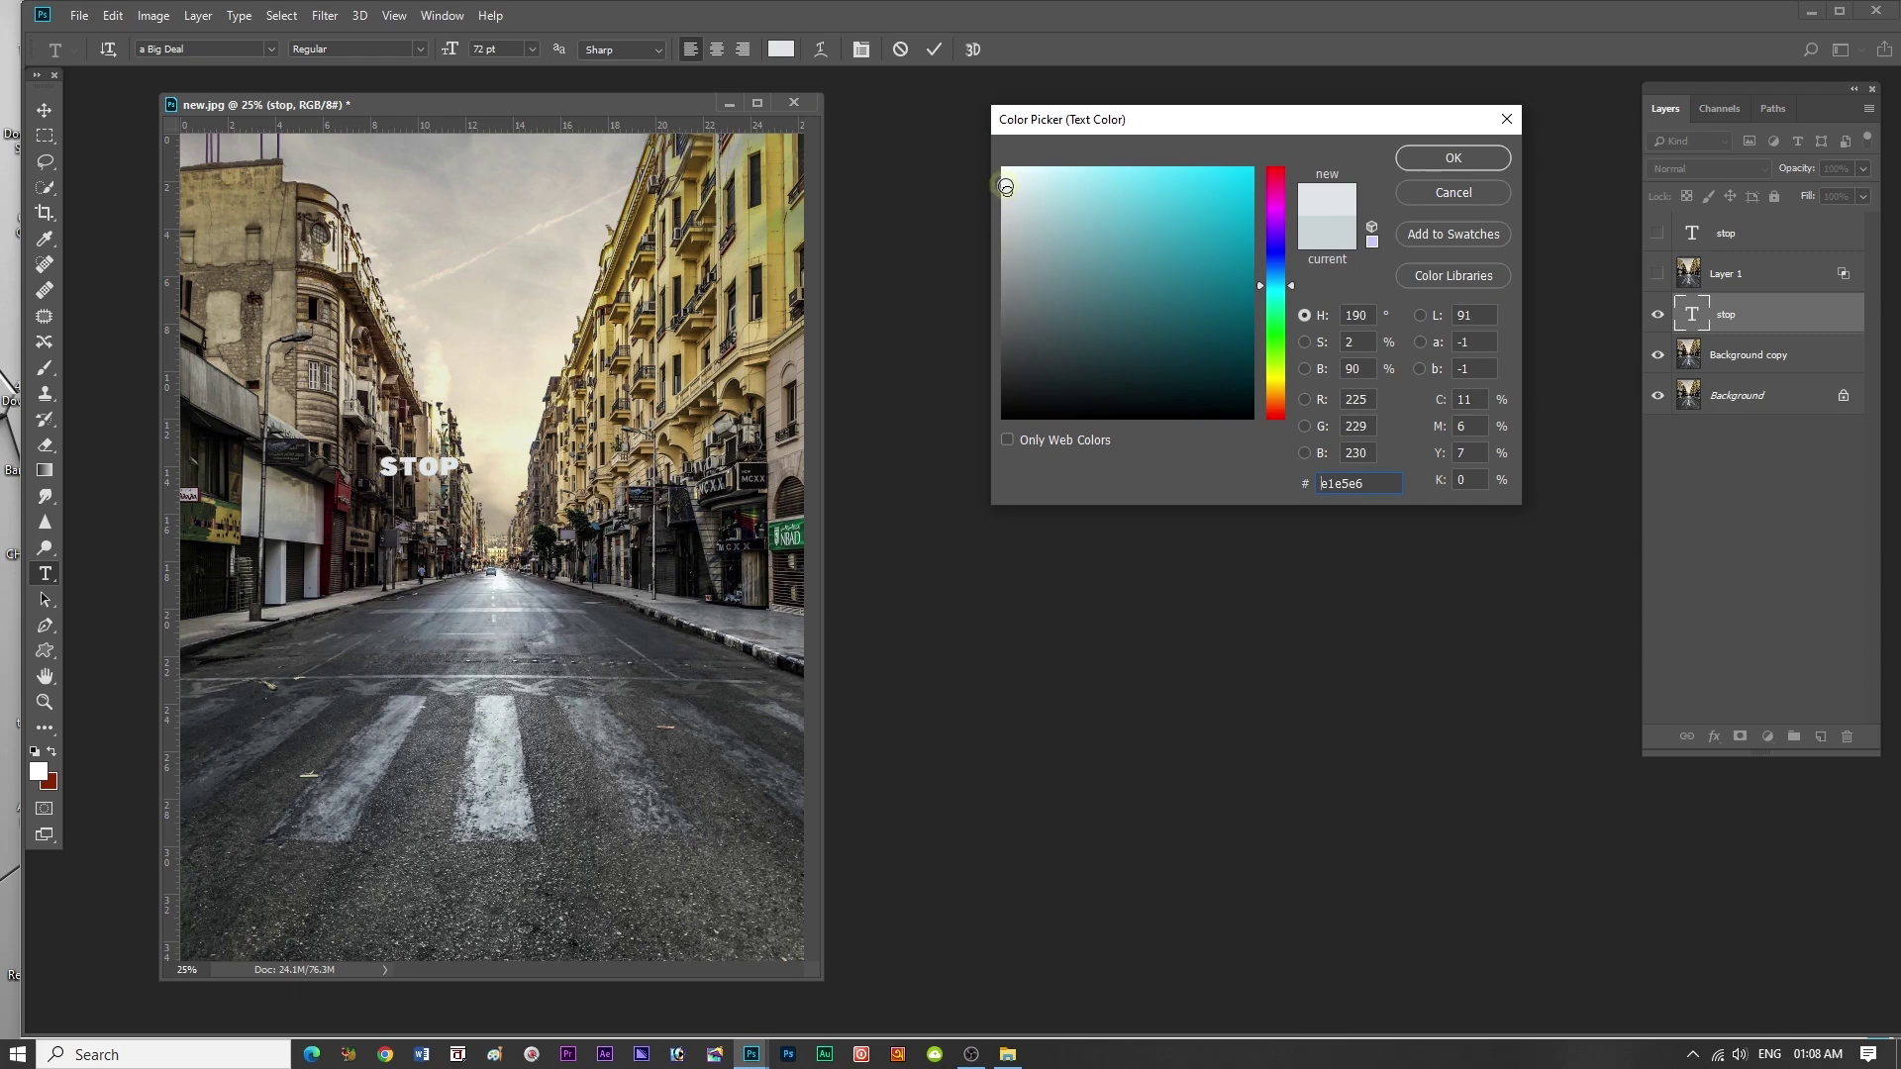
left_click(1005, 187)
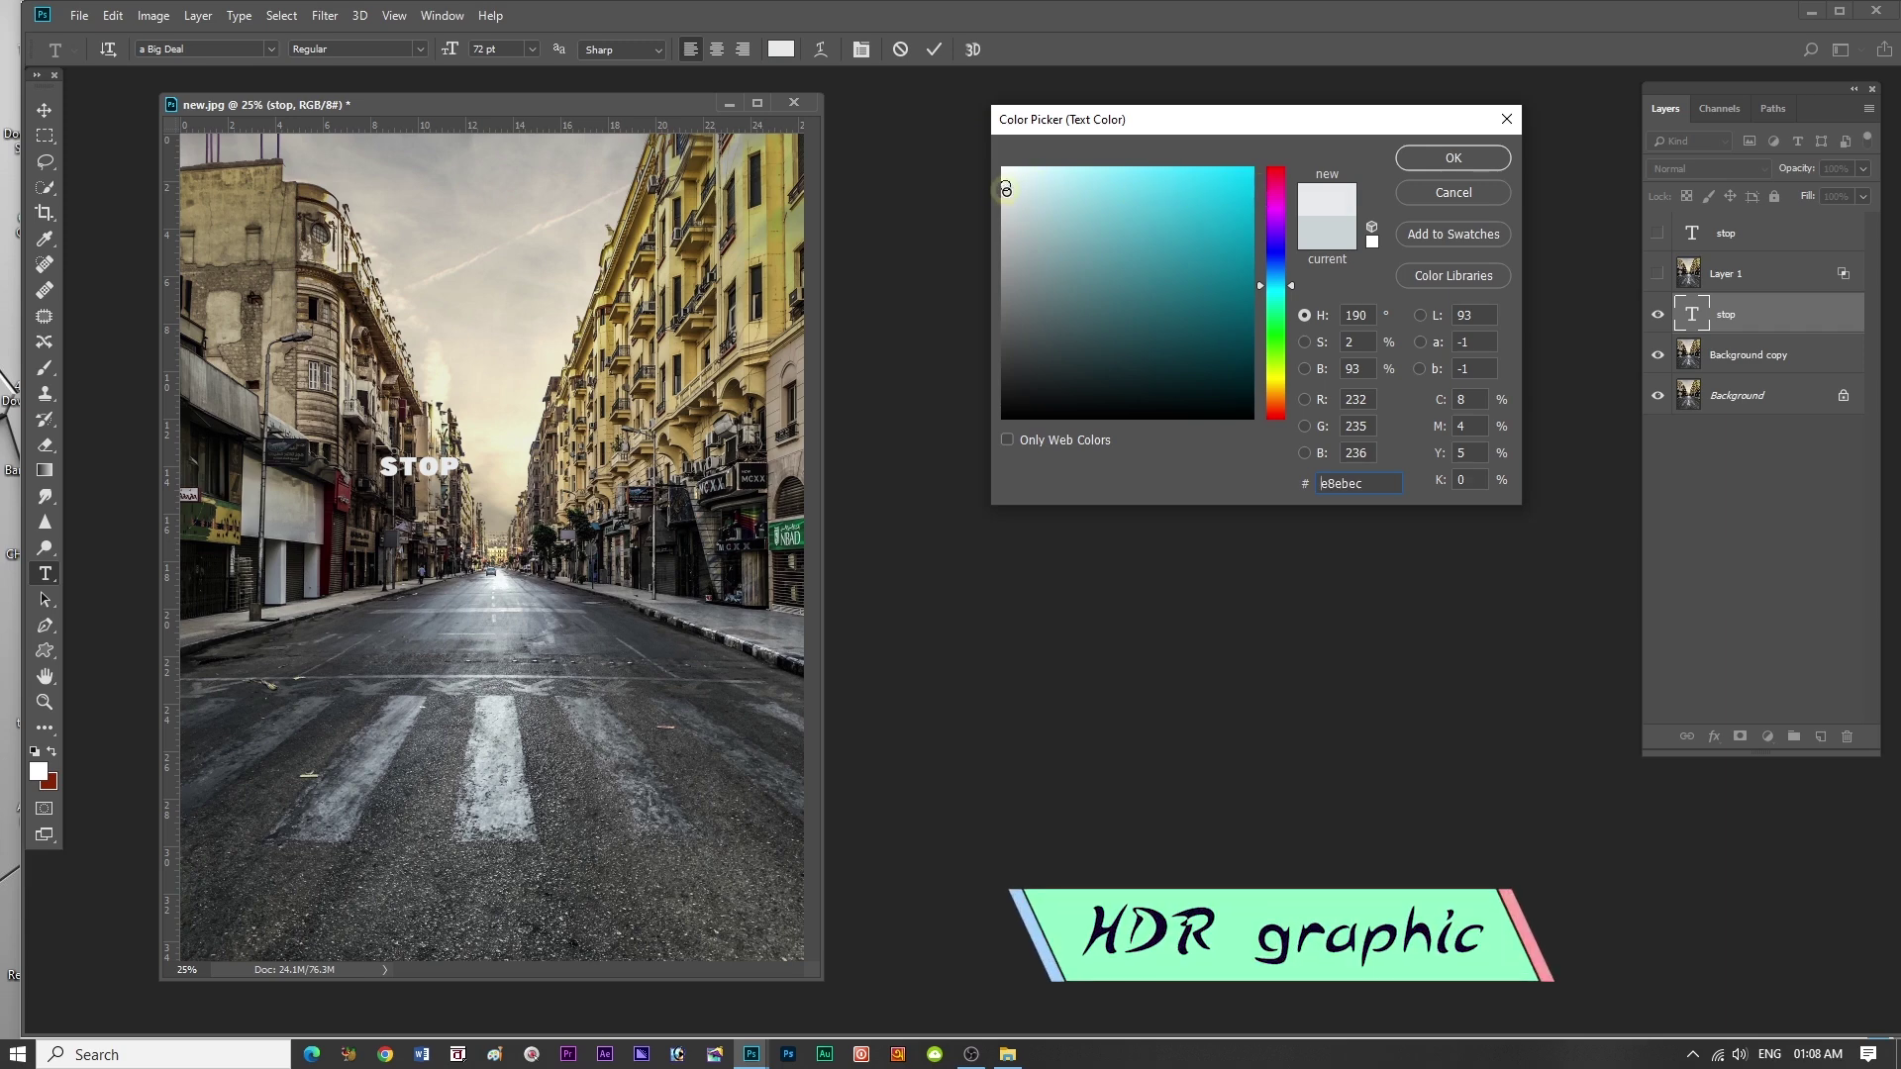
left_click(1440, 163)
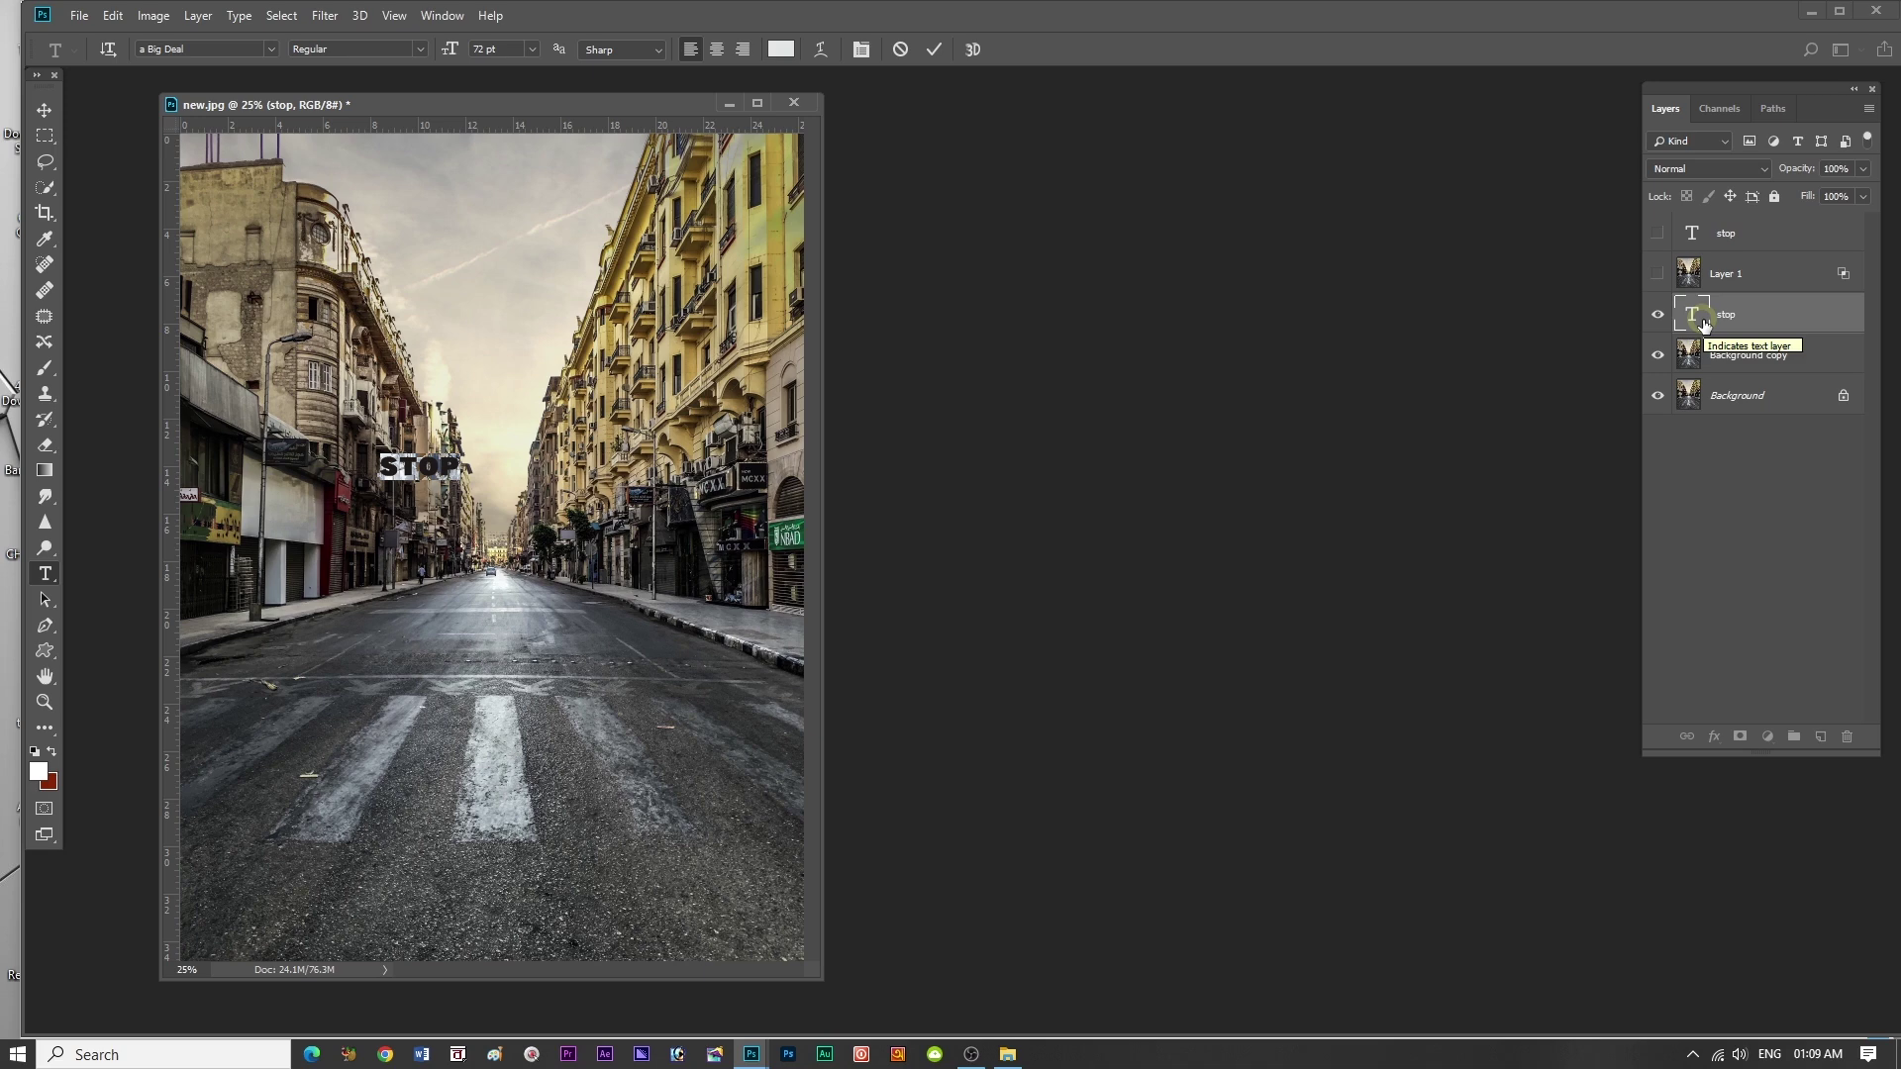
left_click(937, 50)
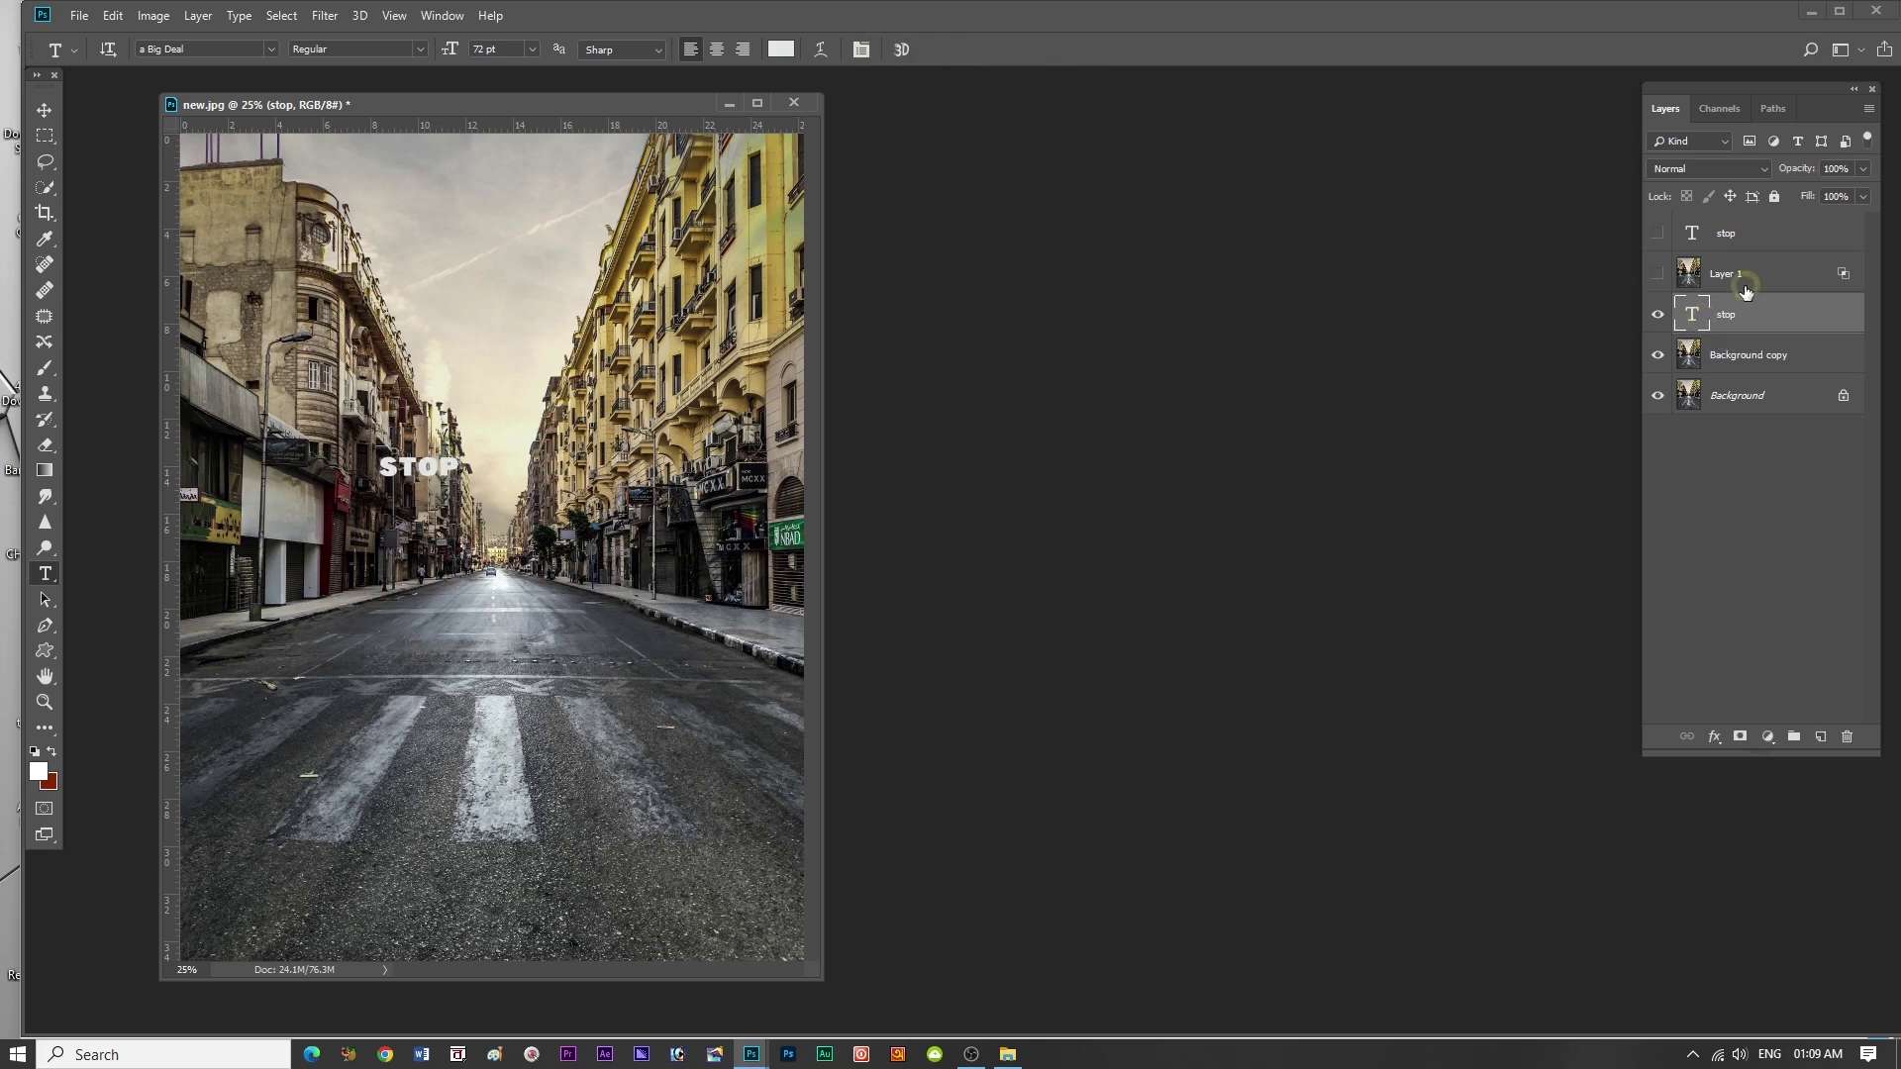
- Copy the pixels of the STOP text to the clipboard, clear the selection and hide the text layer
right_click(1693, 314)
left_click(1688, 371)
key("ctrl+c")
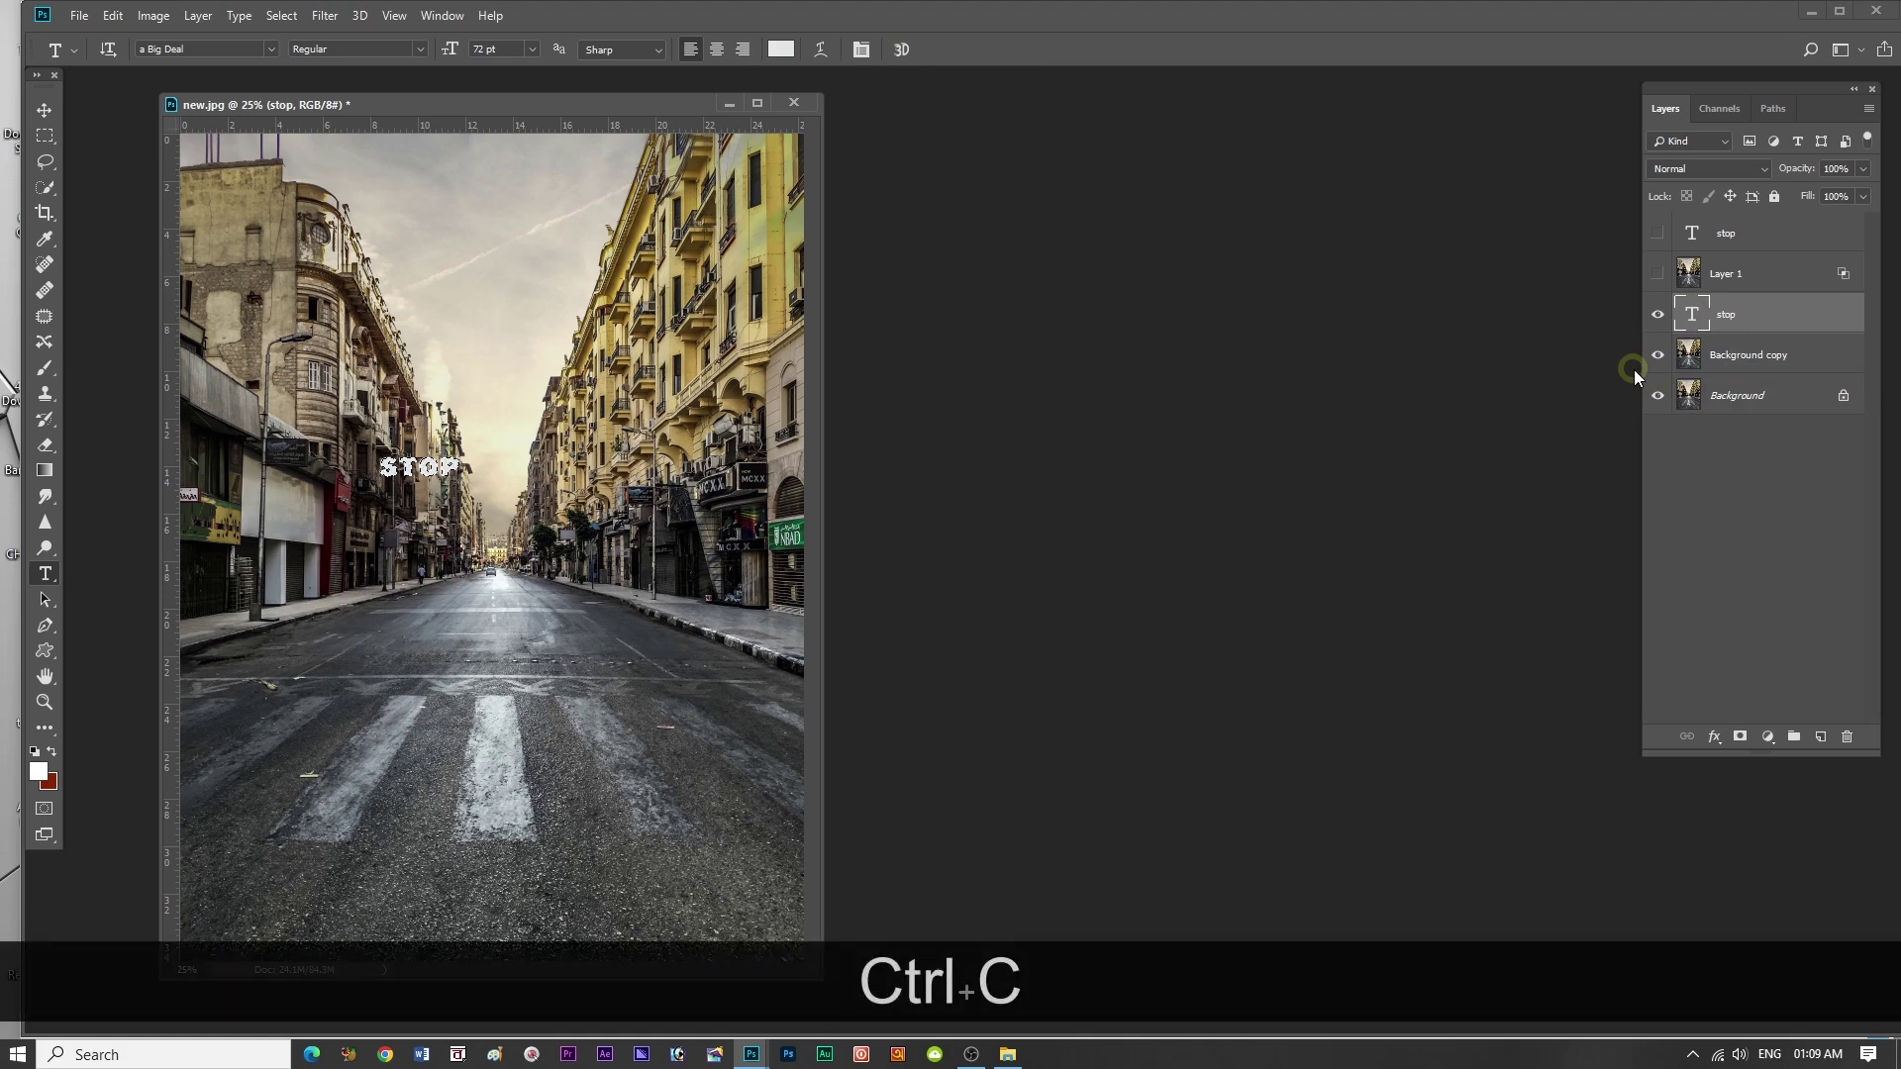
key("ctrl+d")
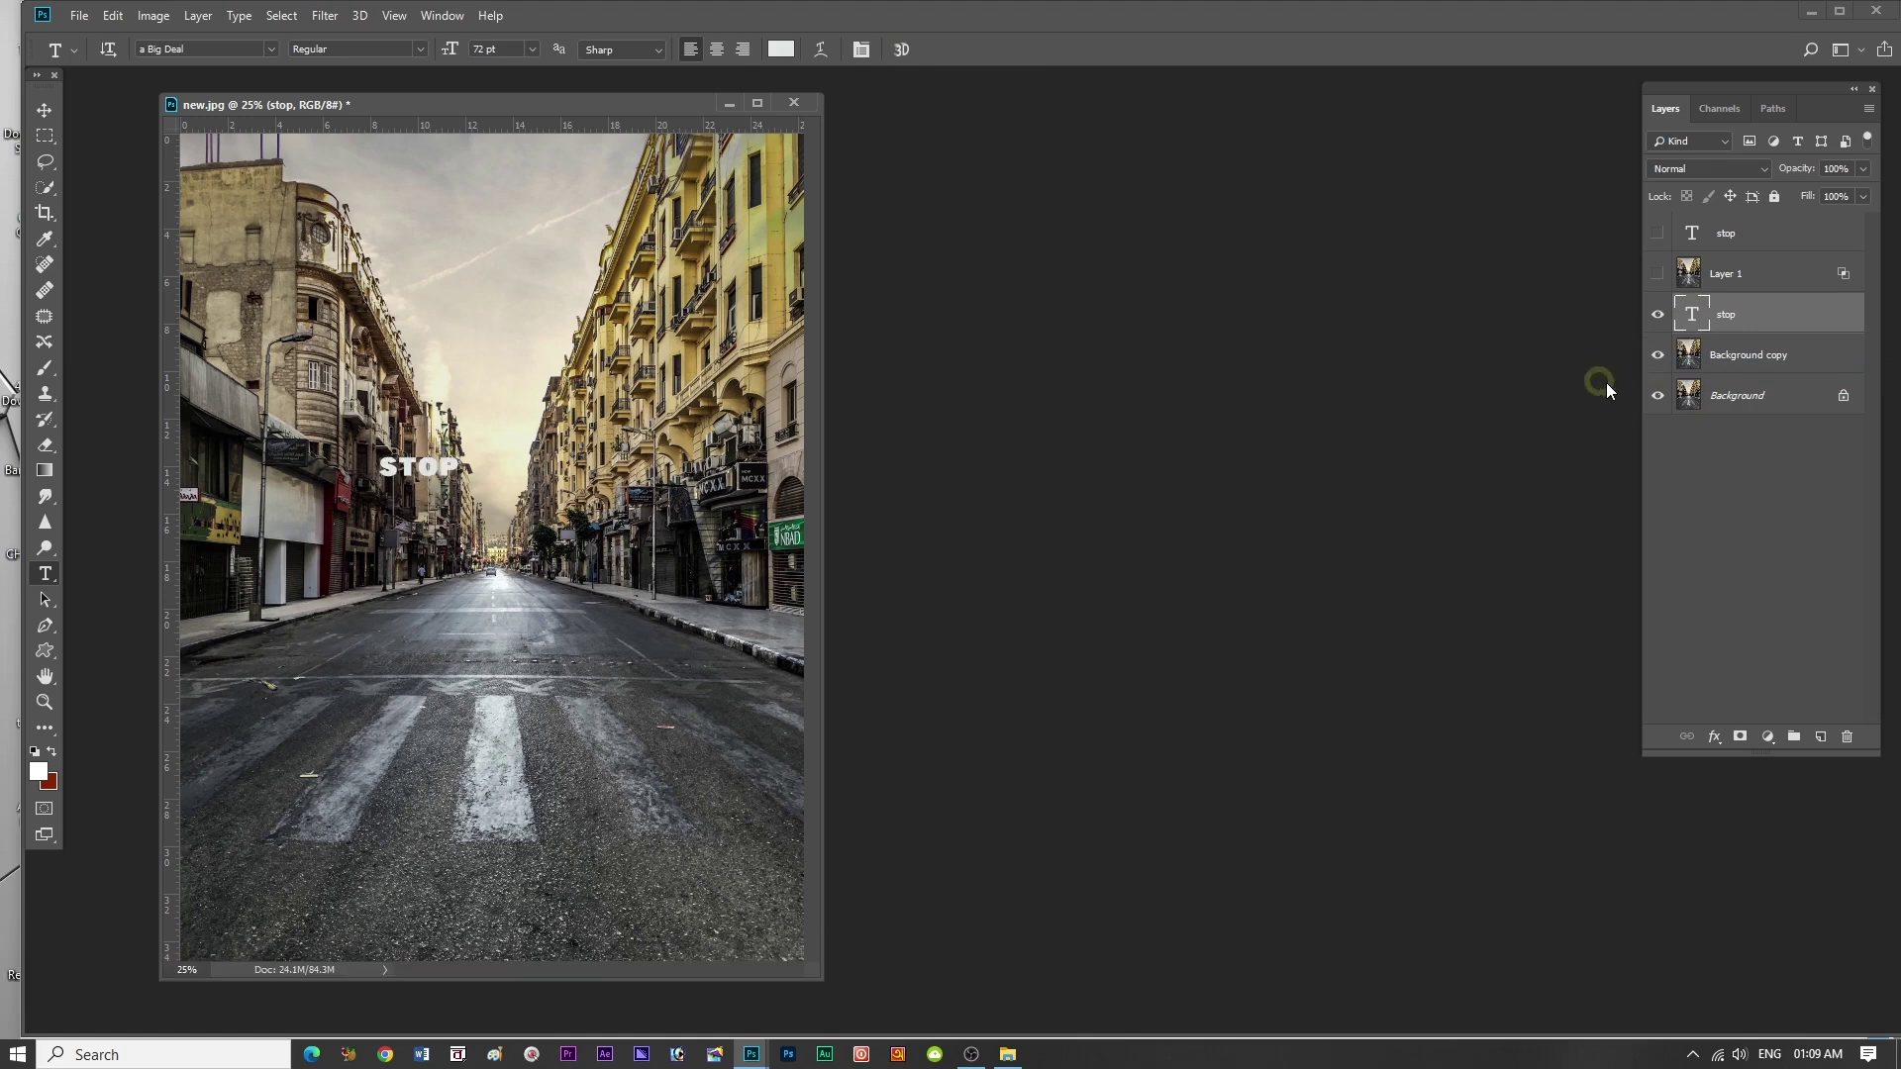
left_click(1658, 314)
- Open the Vanishing Point filter on Background copy and draw a four-corner perspective plane on the road just beyond the crosswalk
left_click(1768, 375)
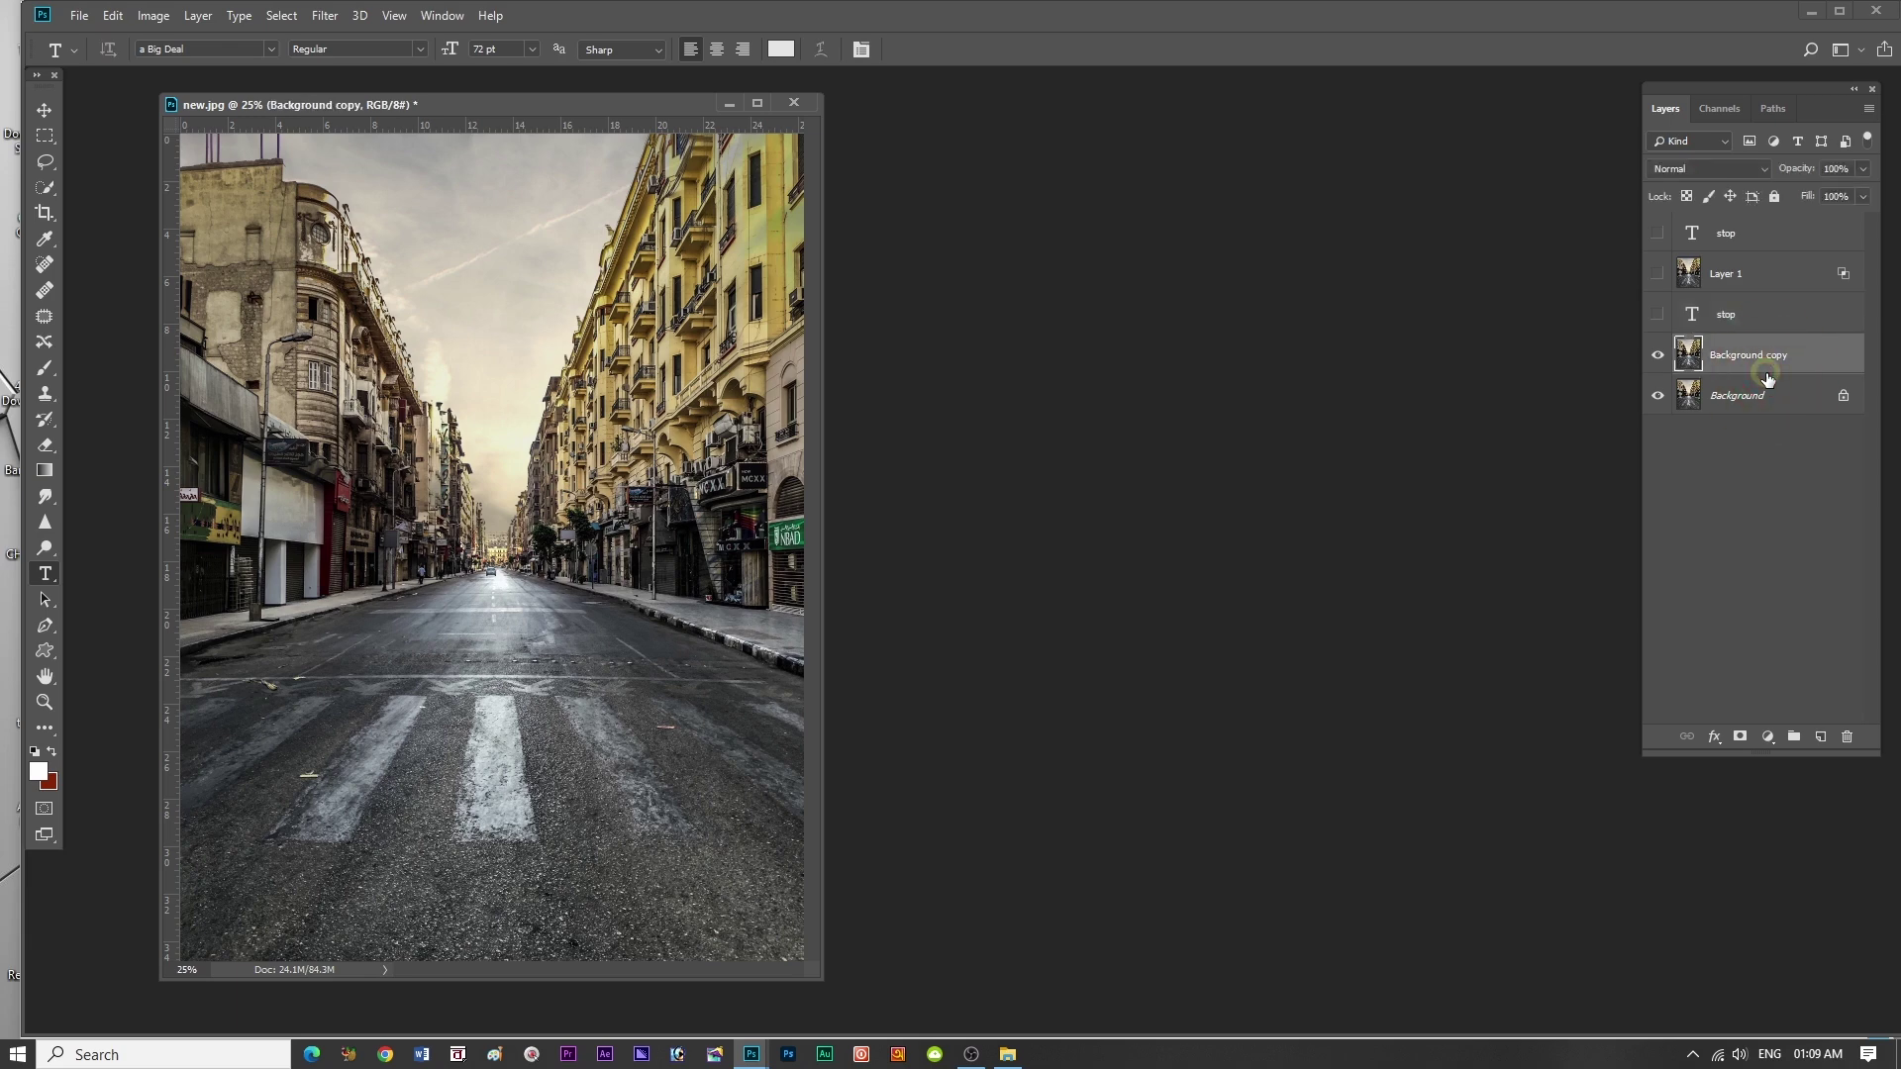
left_click(331, 22)
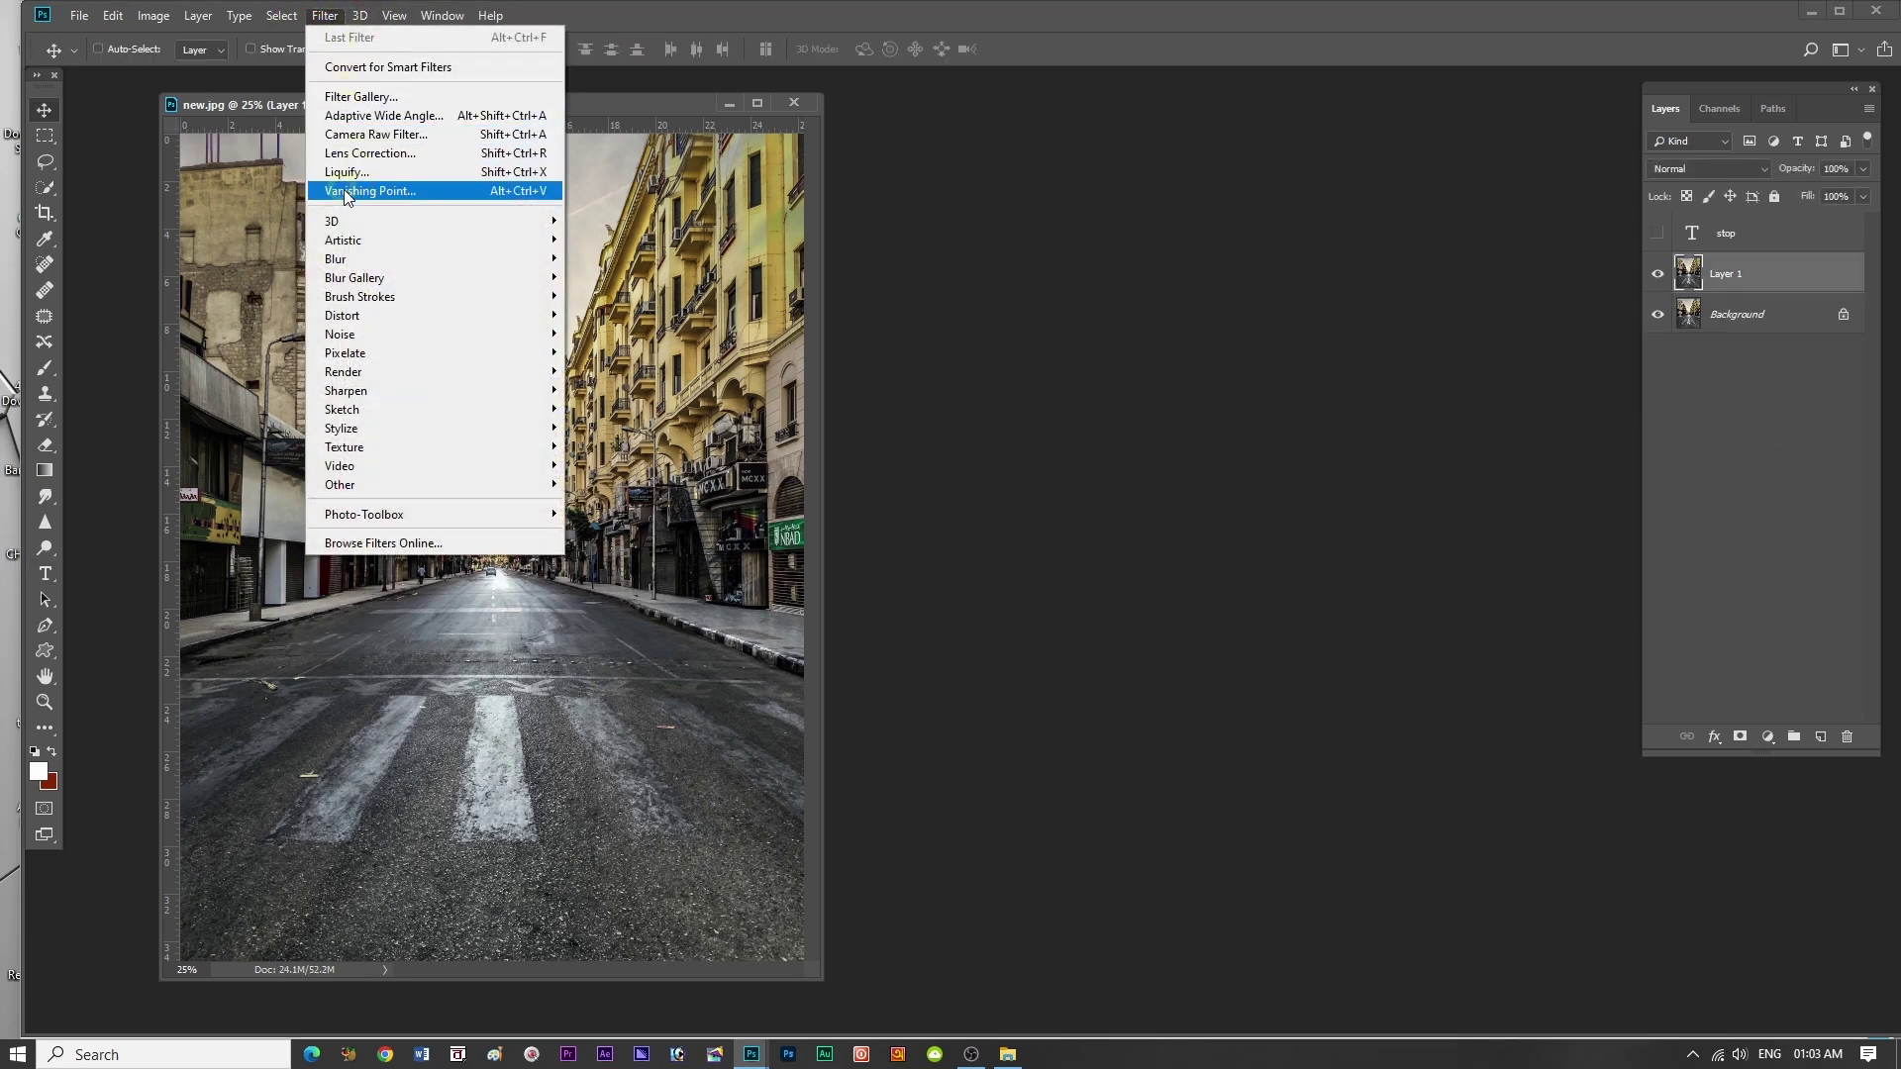
left_click(343, 189)
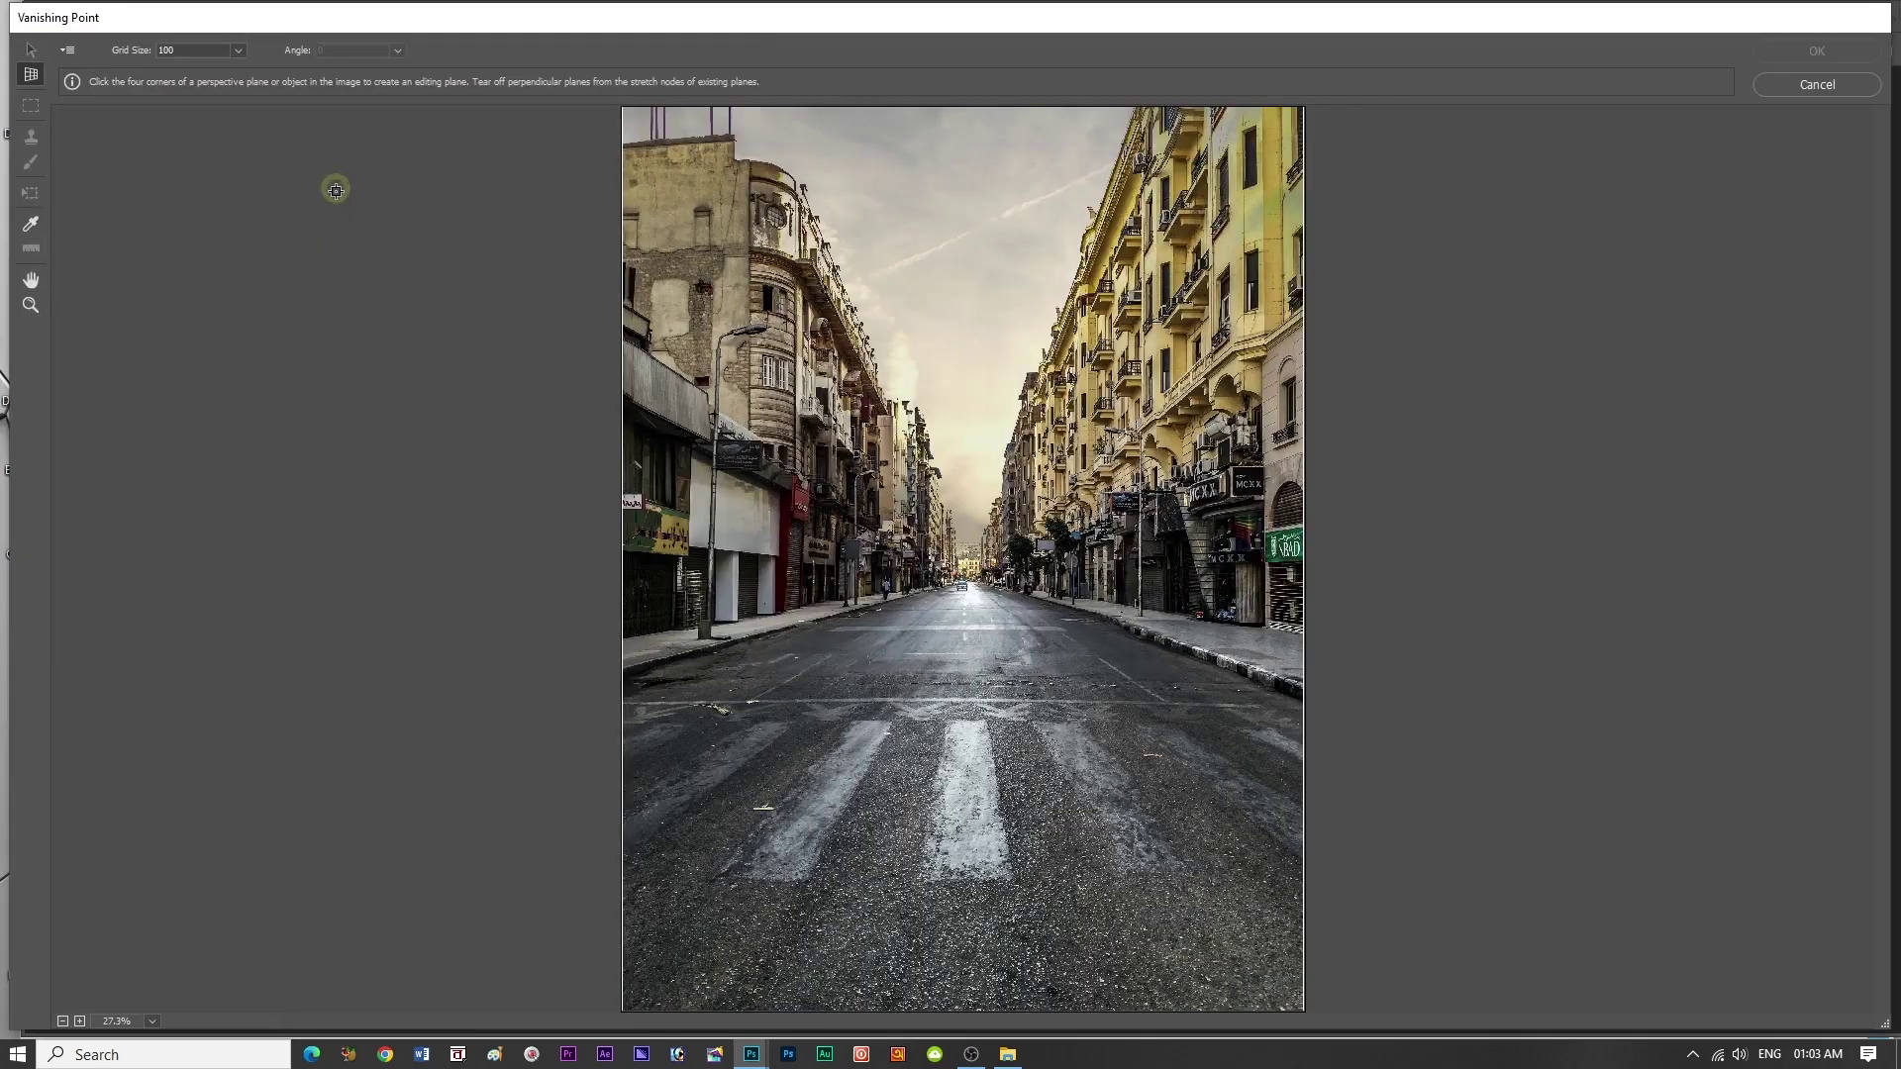
left_click(753, 701)
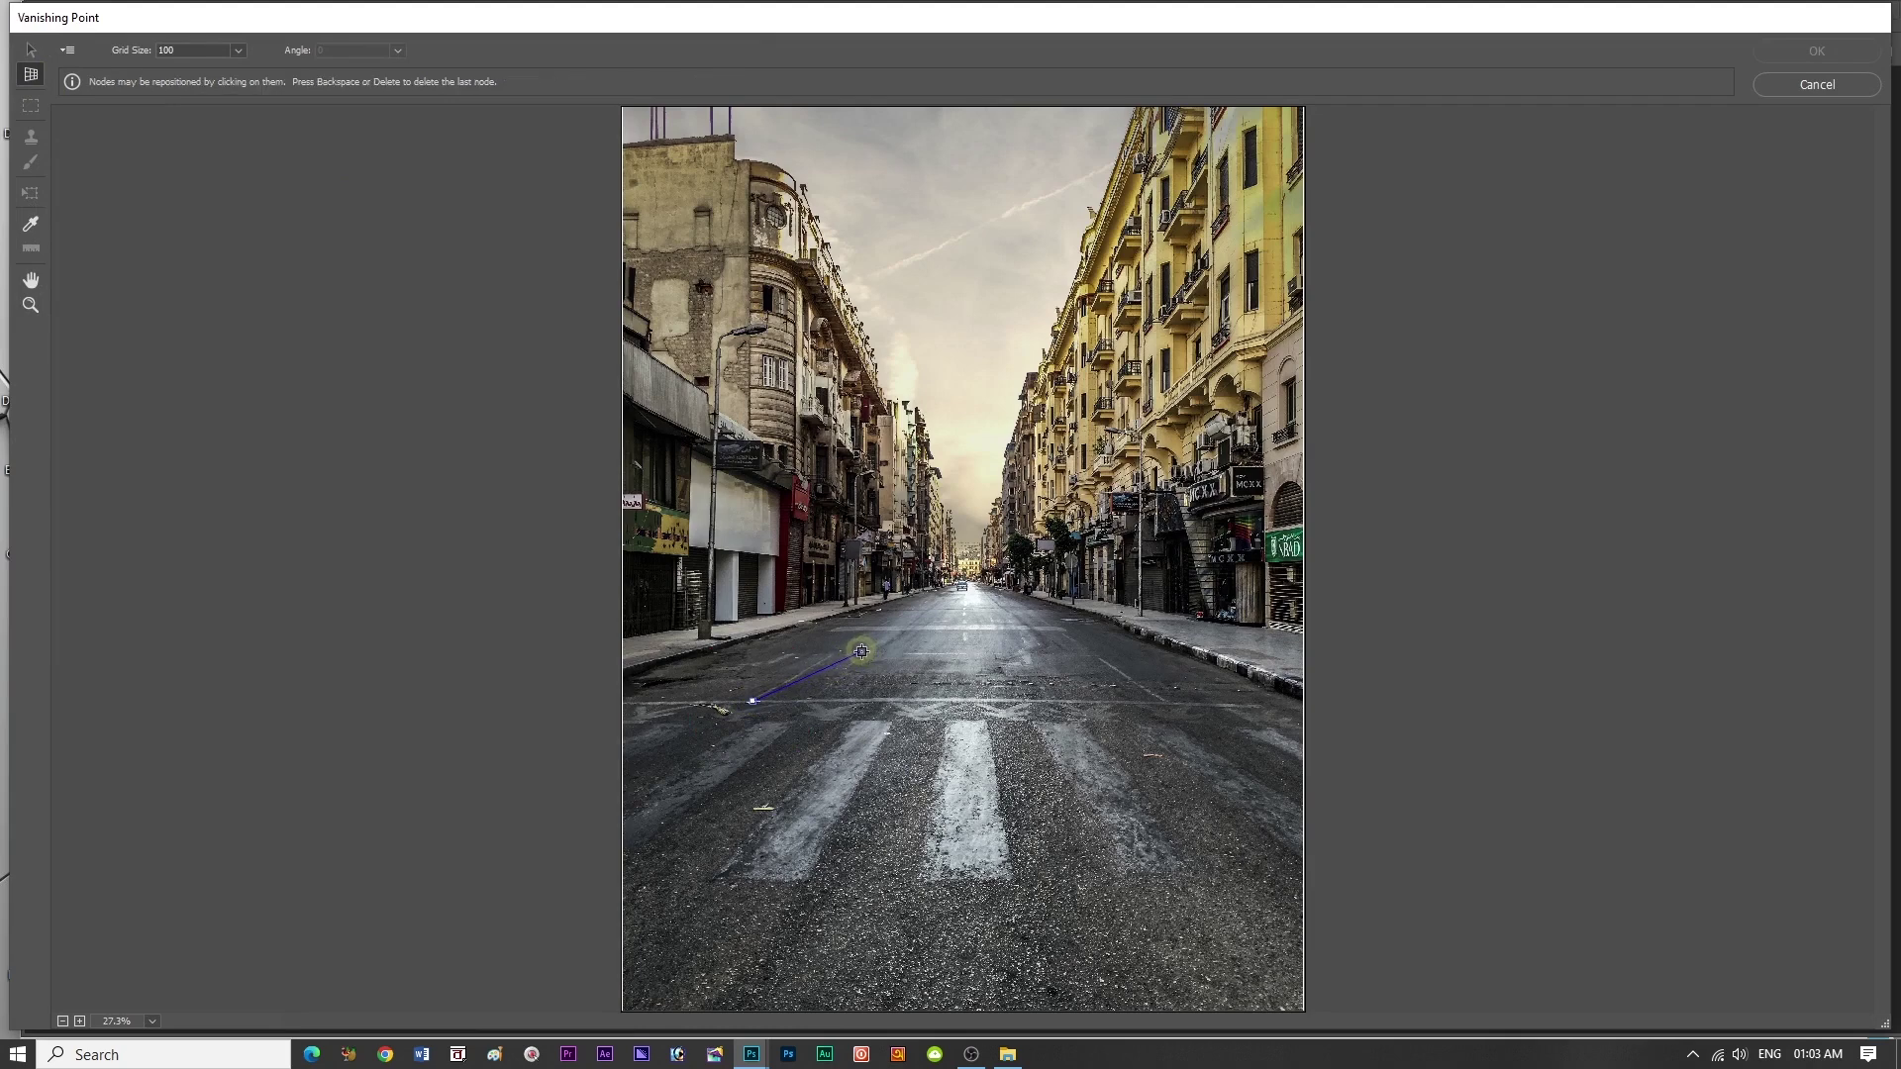
left_click(862, 652)
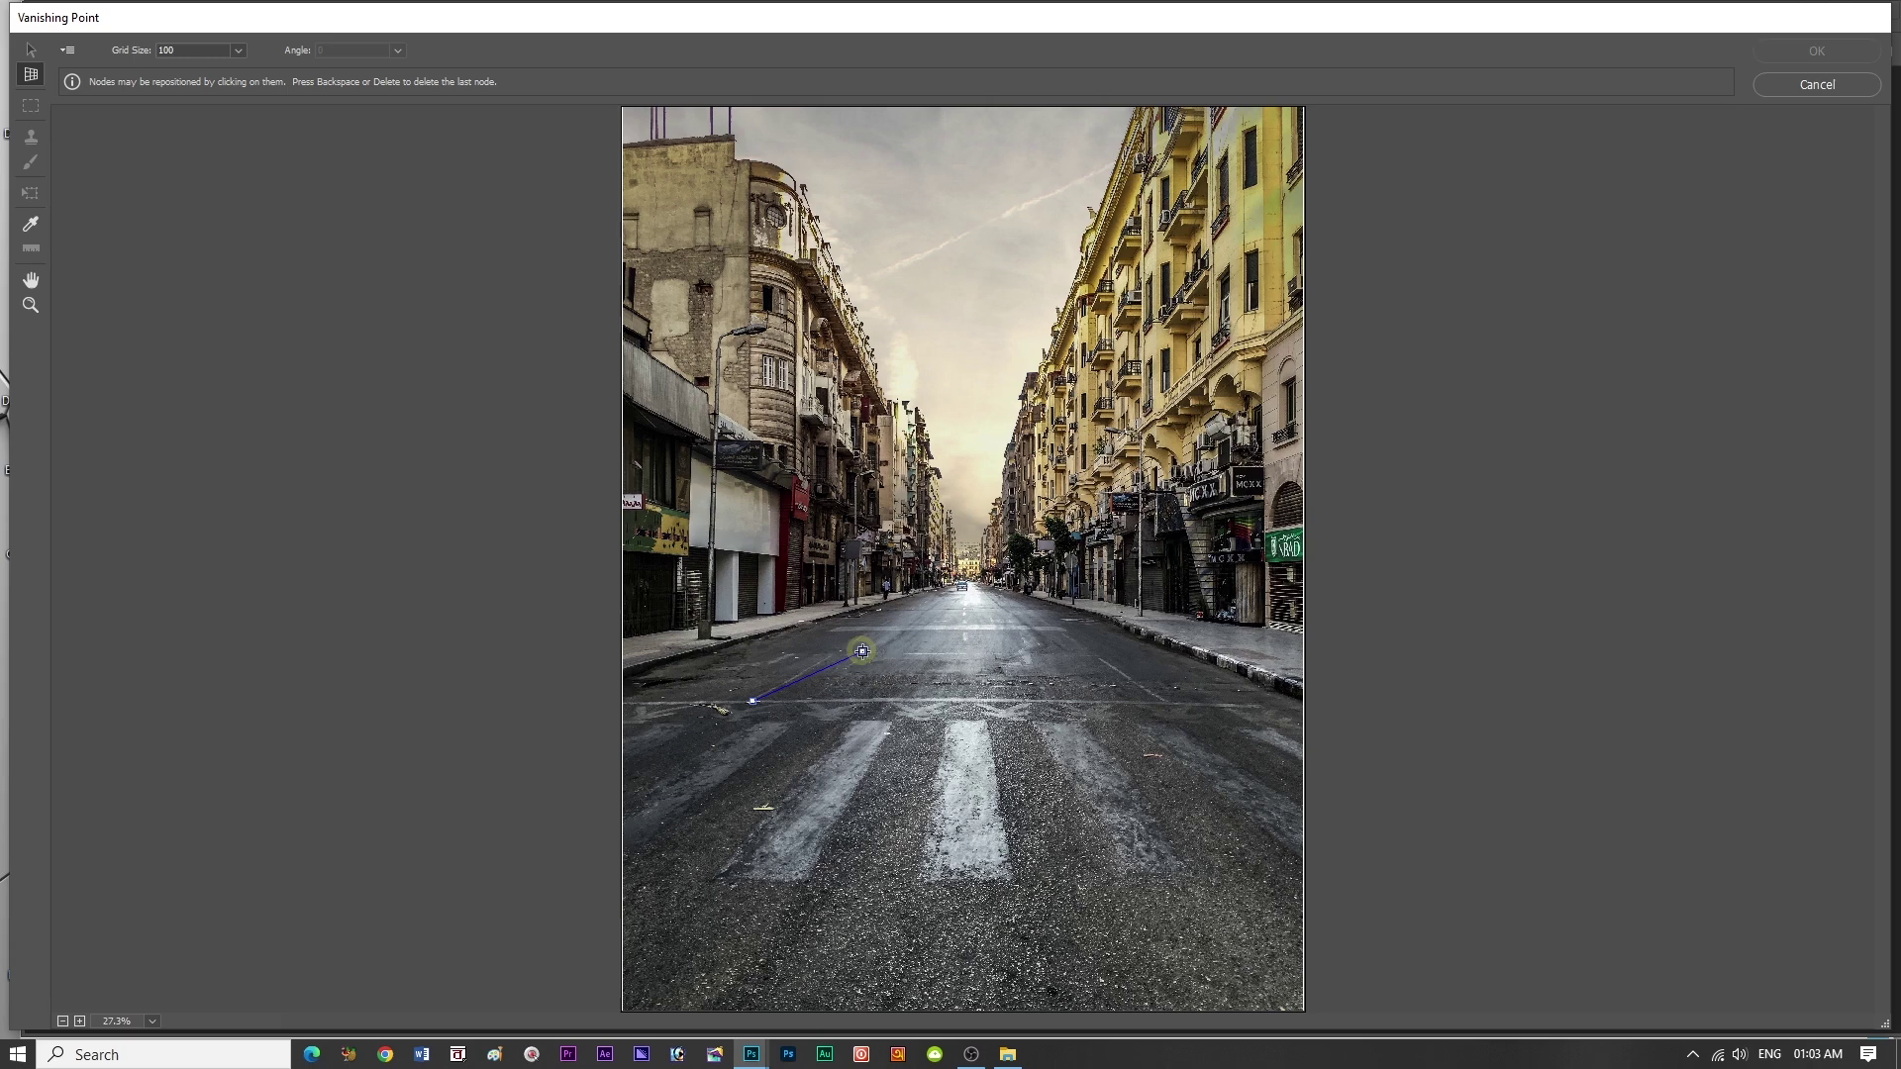
left_click(1079, 654)
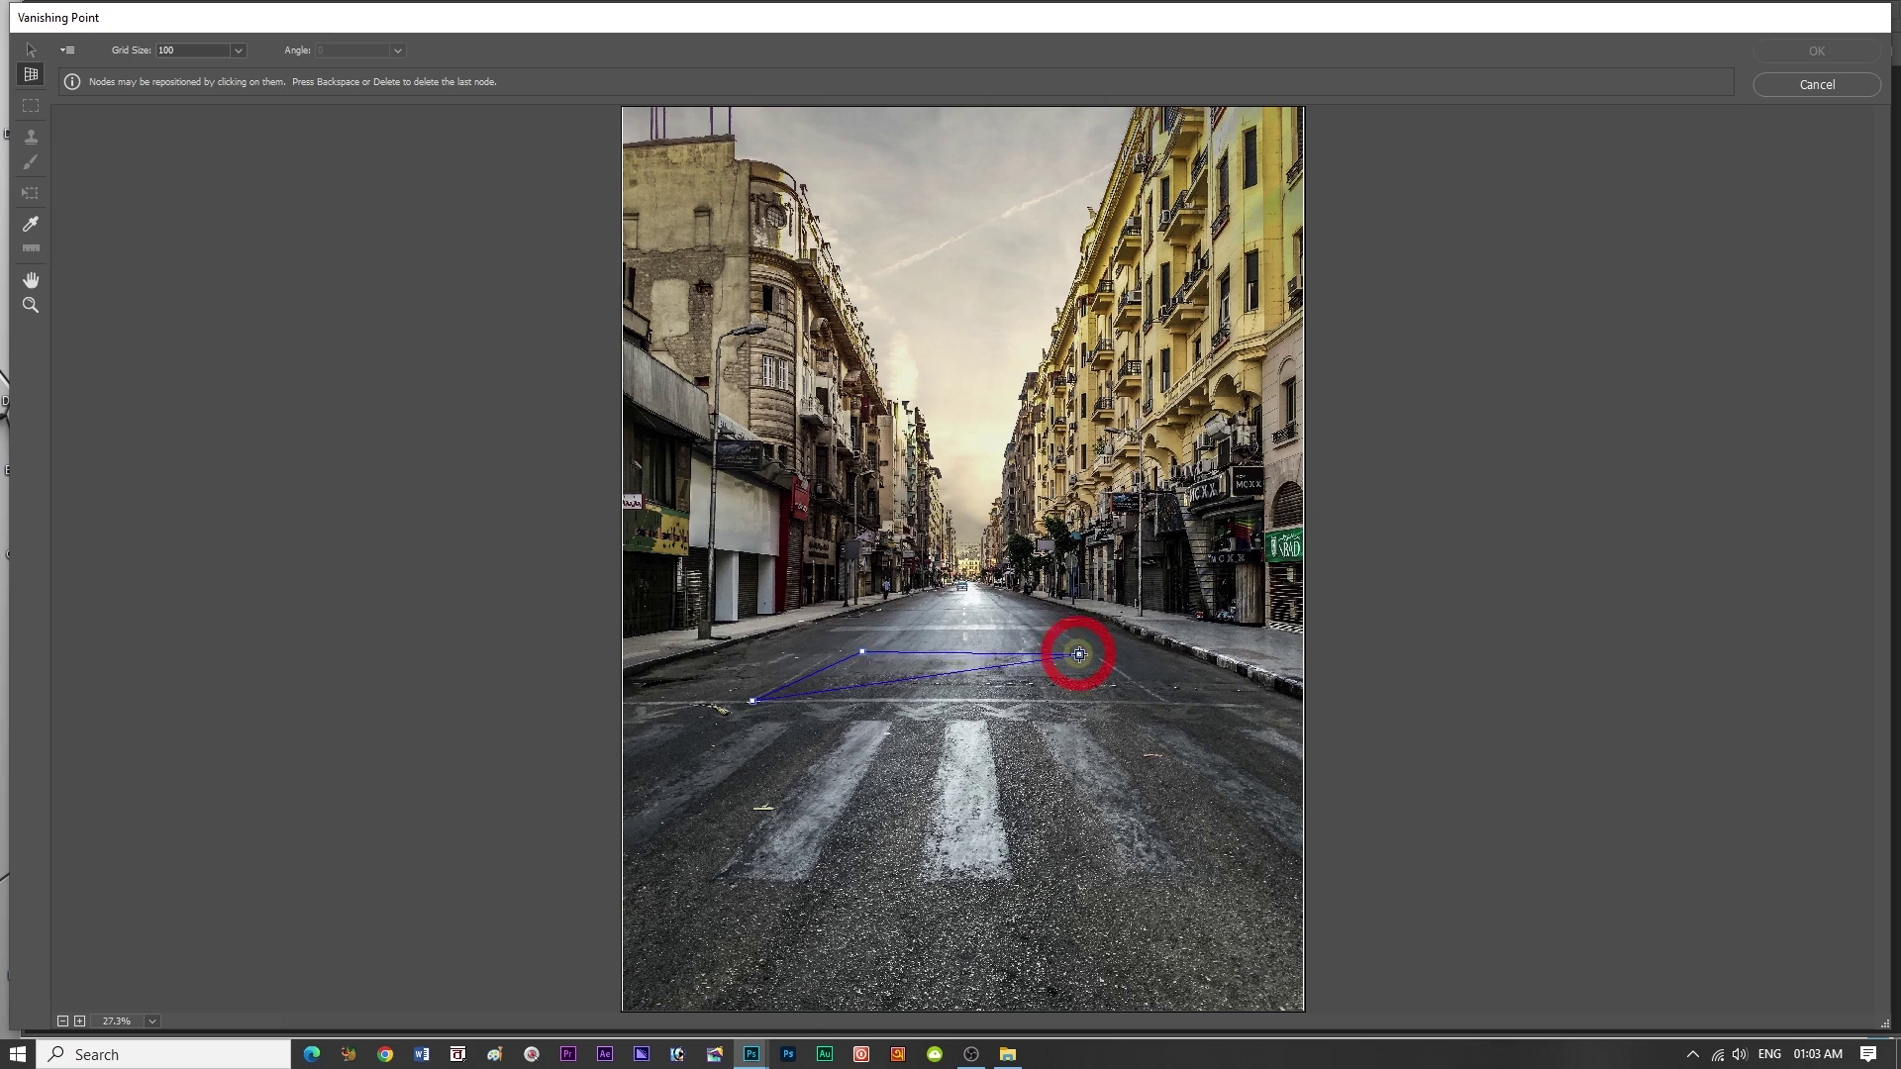
left_click(1160, 702)
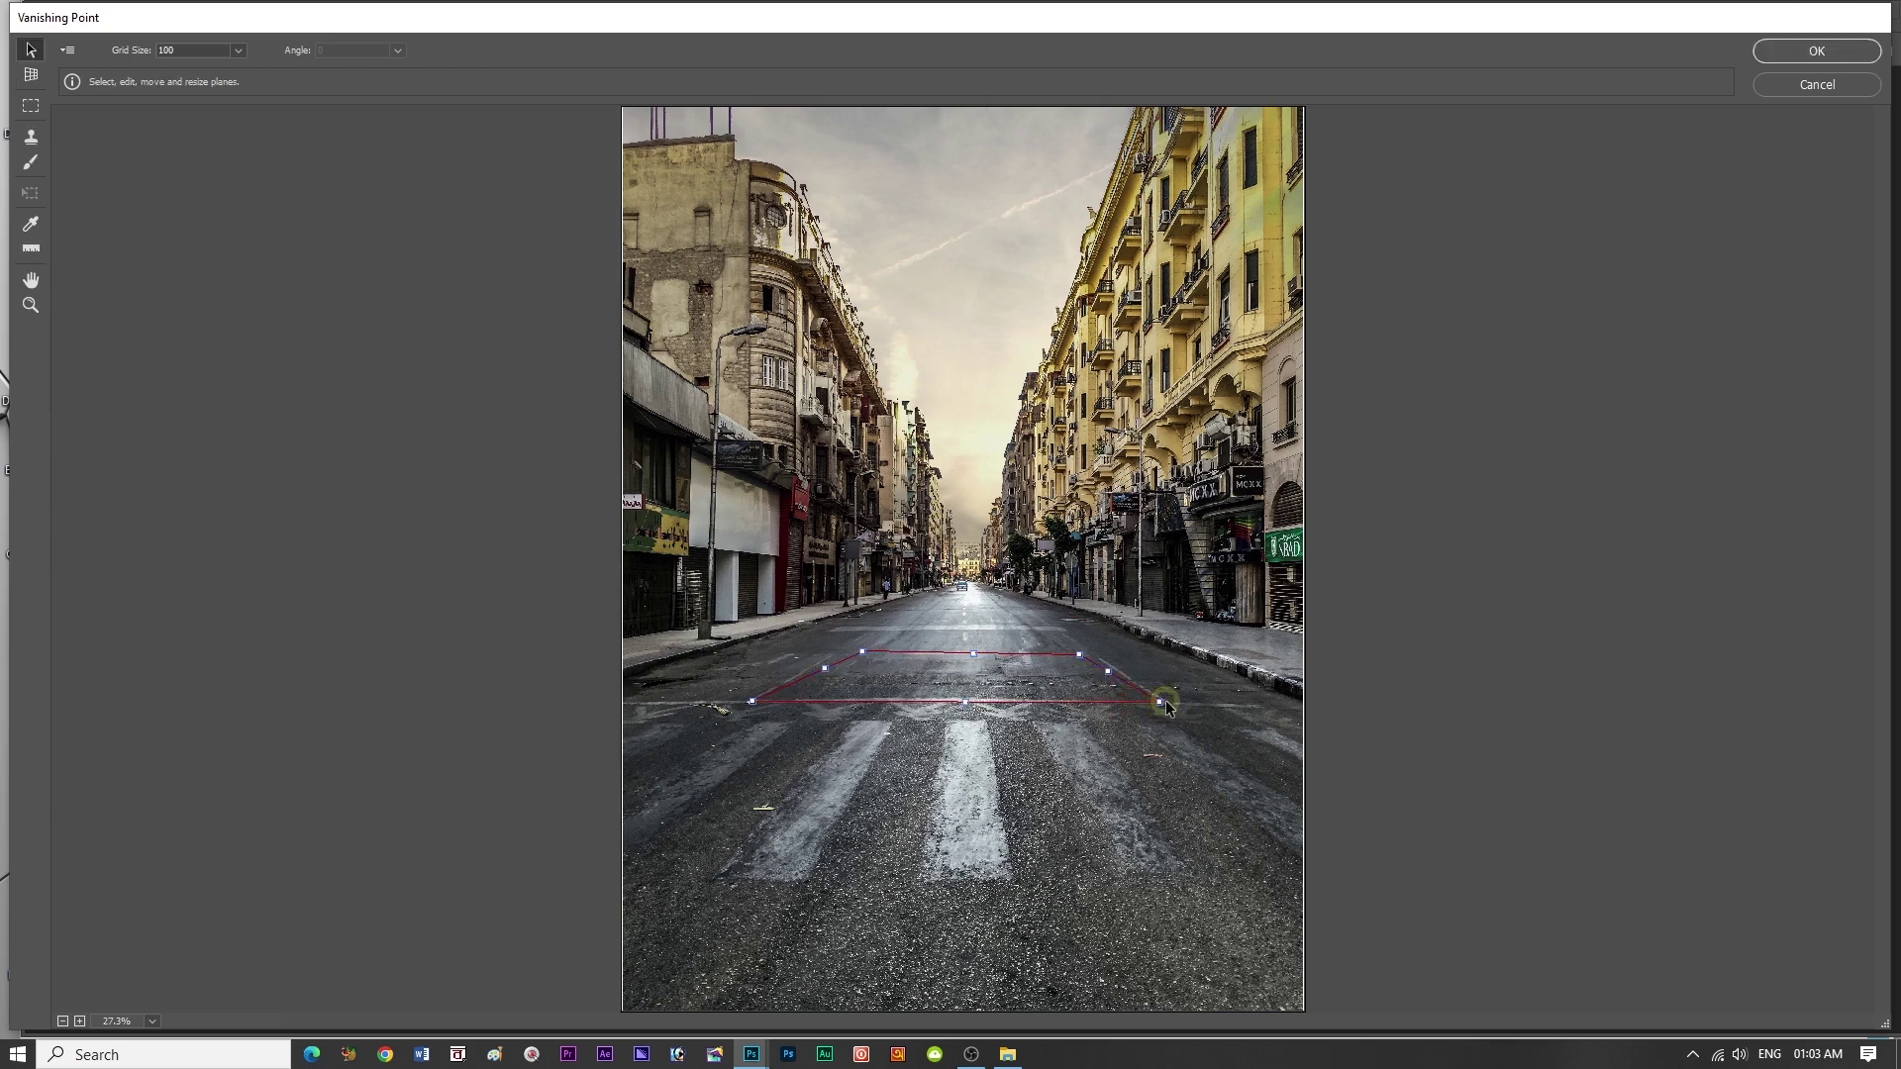
- Adjust the two far corners of the perspective plane until its grid follows the road's perspective
left_click_drag(1080, 655, 1077, 656)
left_click_drag(864, 656, 865, 657)
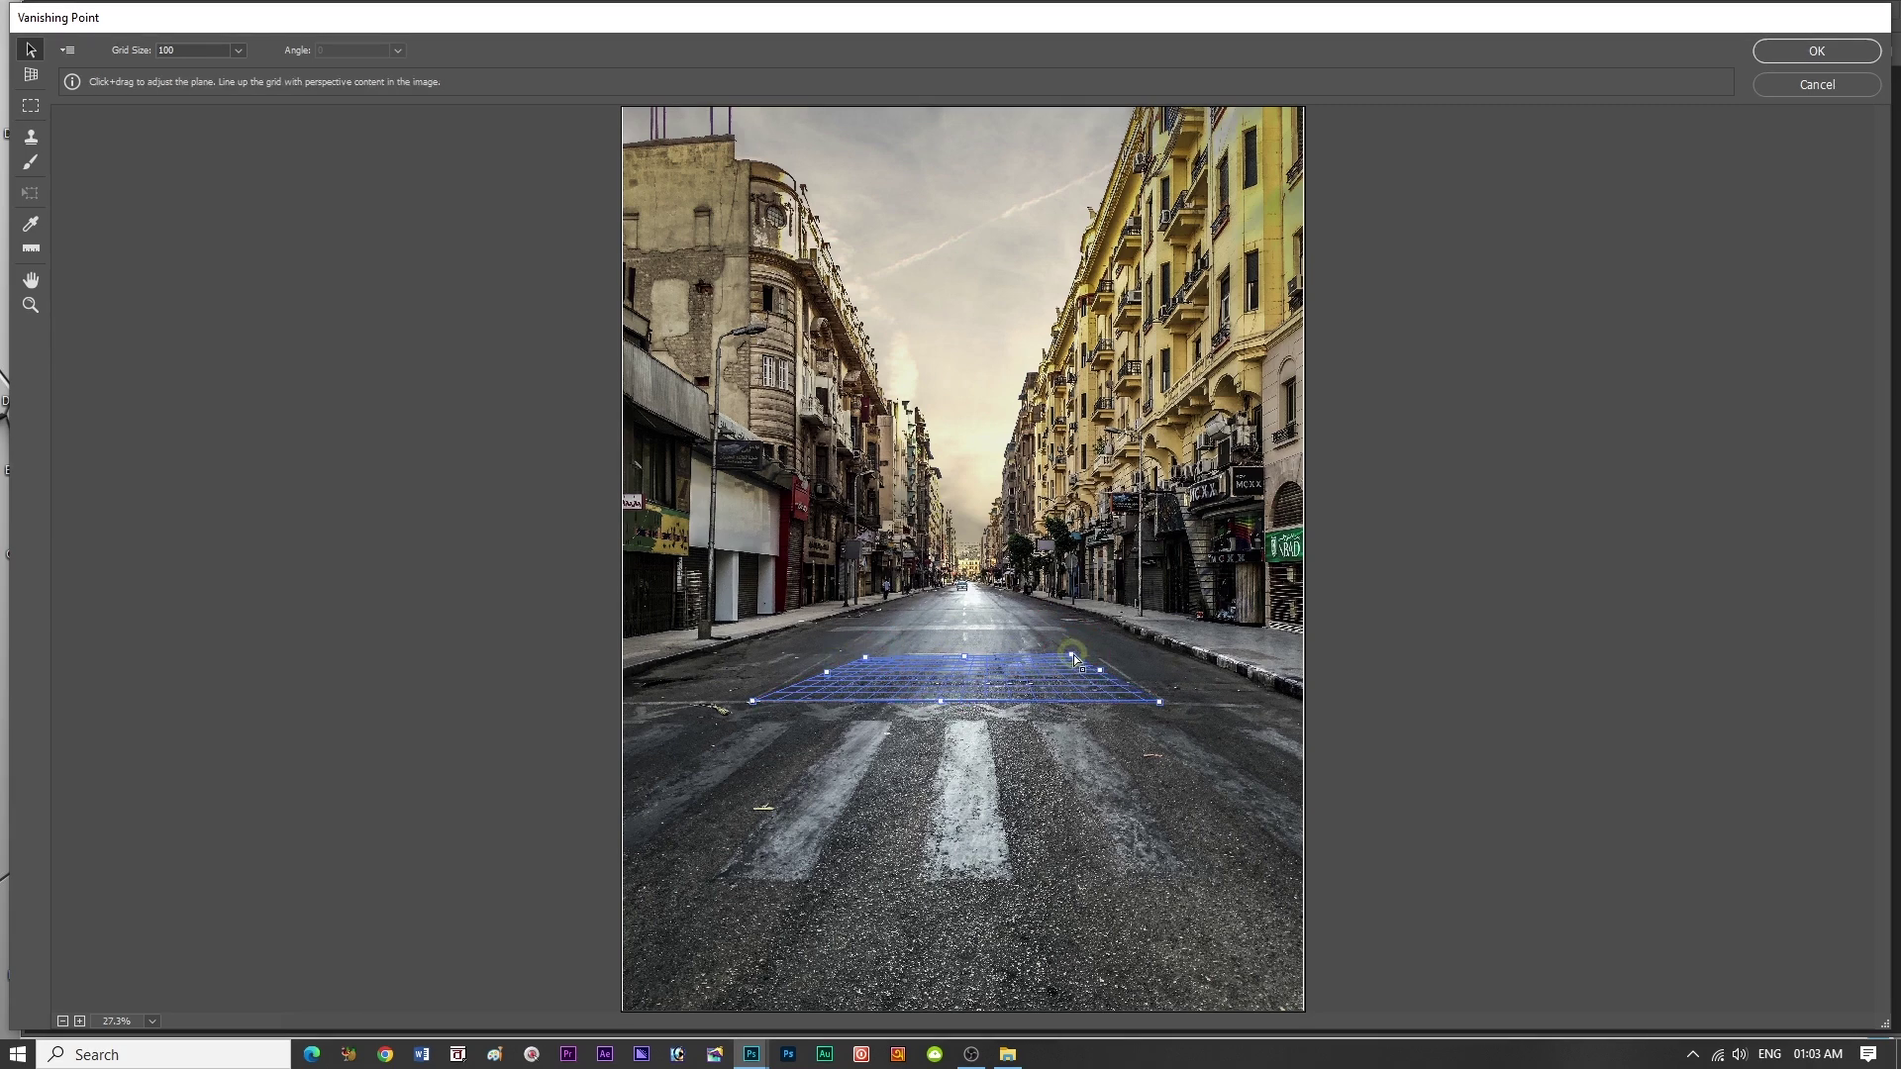
left_click_drag(1073, 656, 1069, 661)
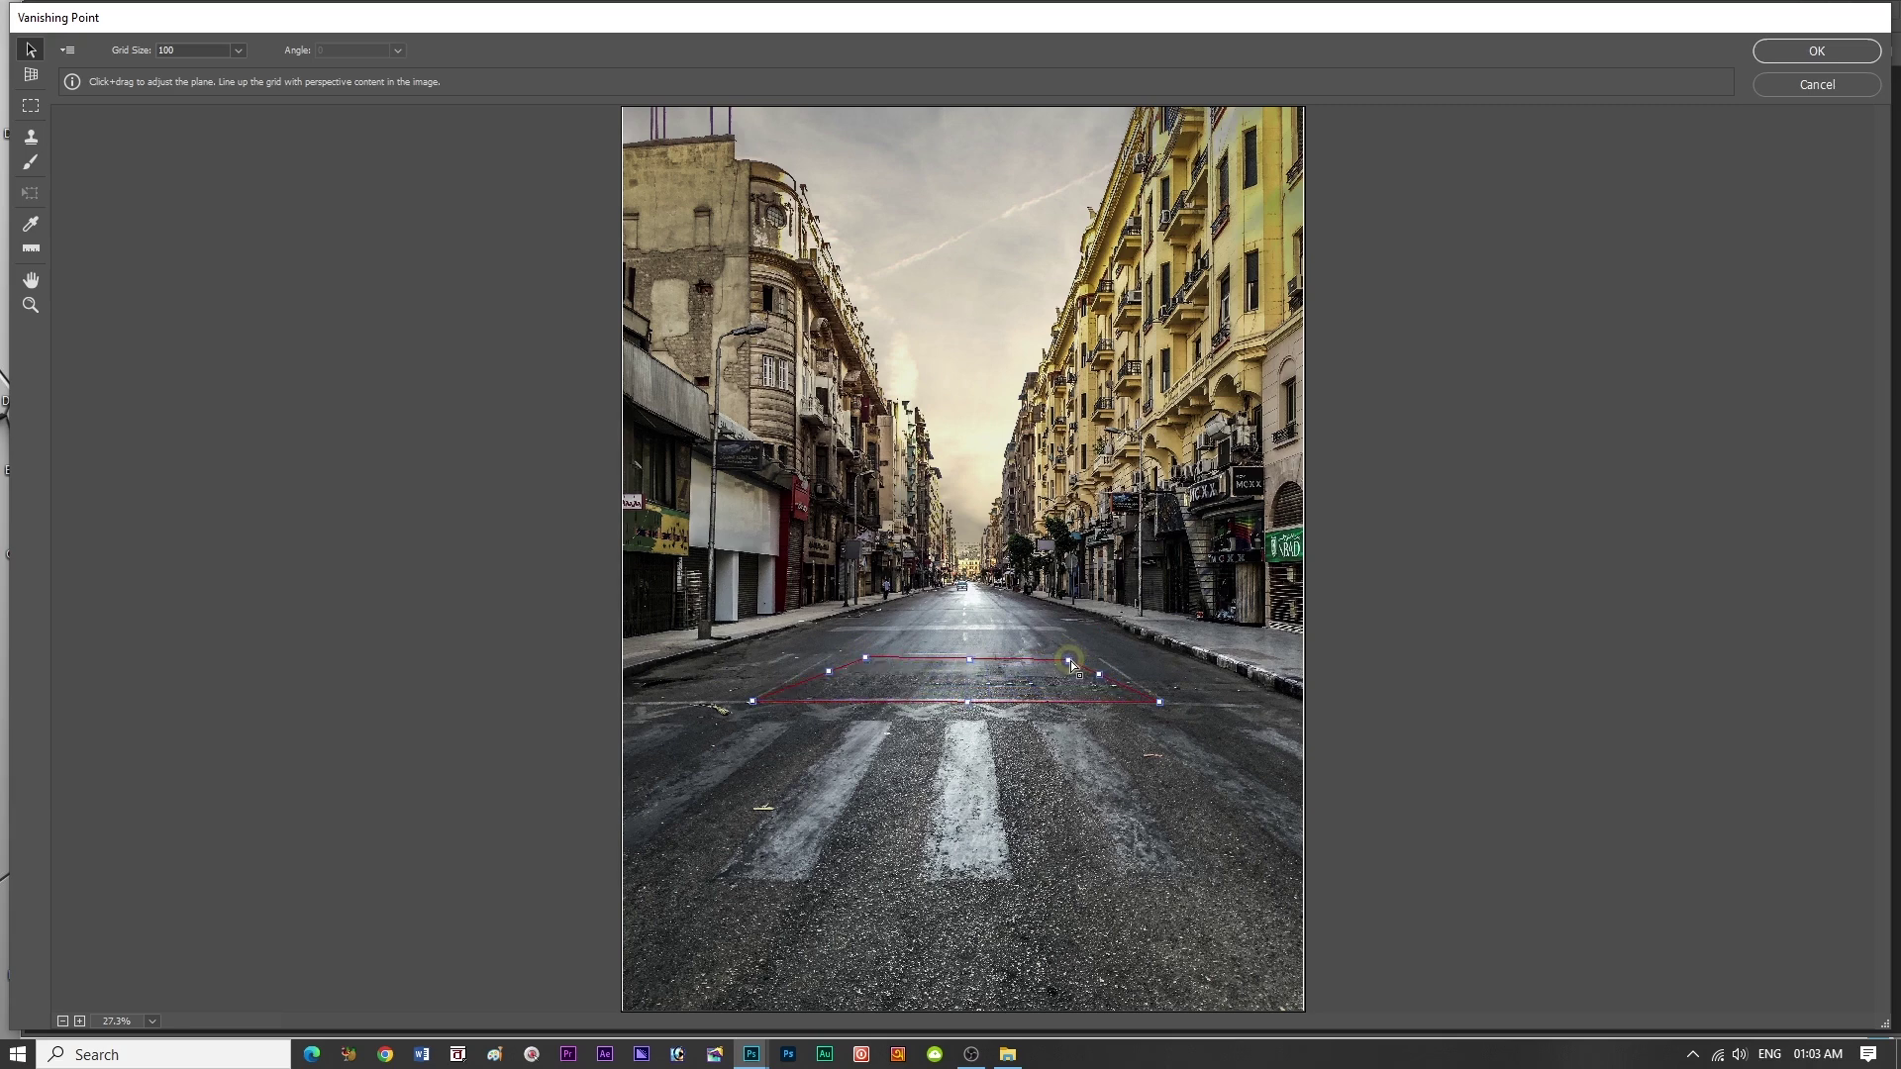
left_click_drag(869, 657, 870, 660)
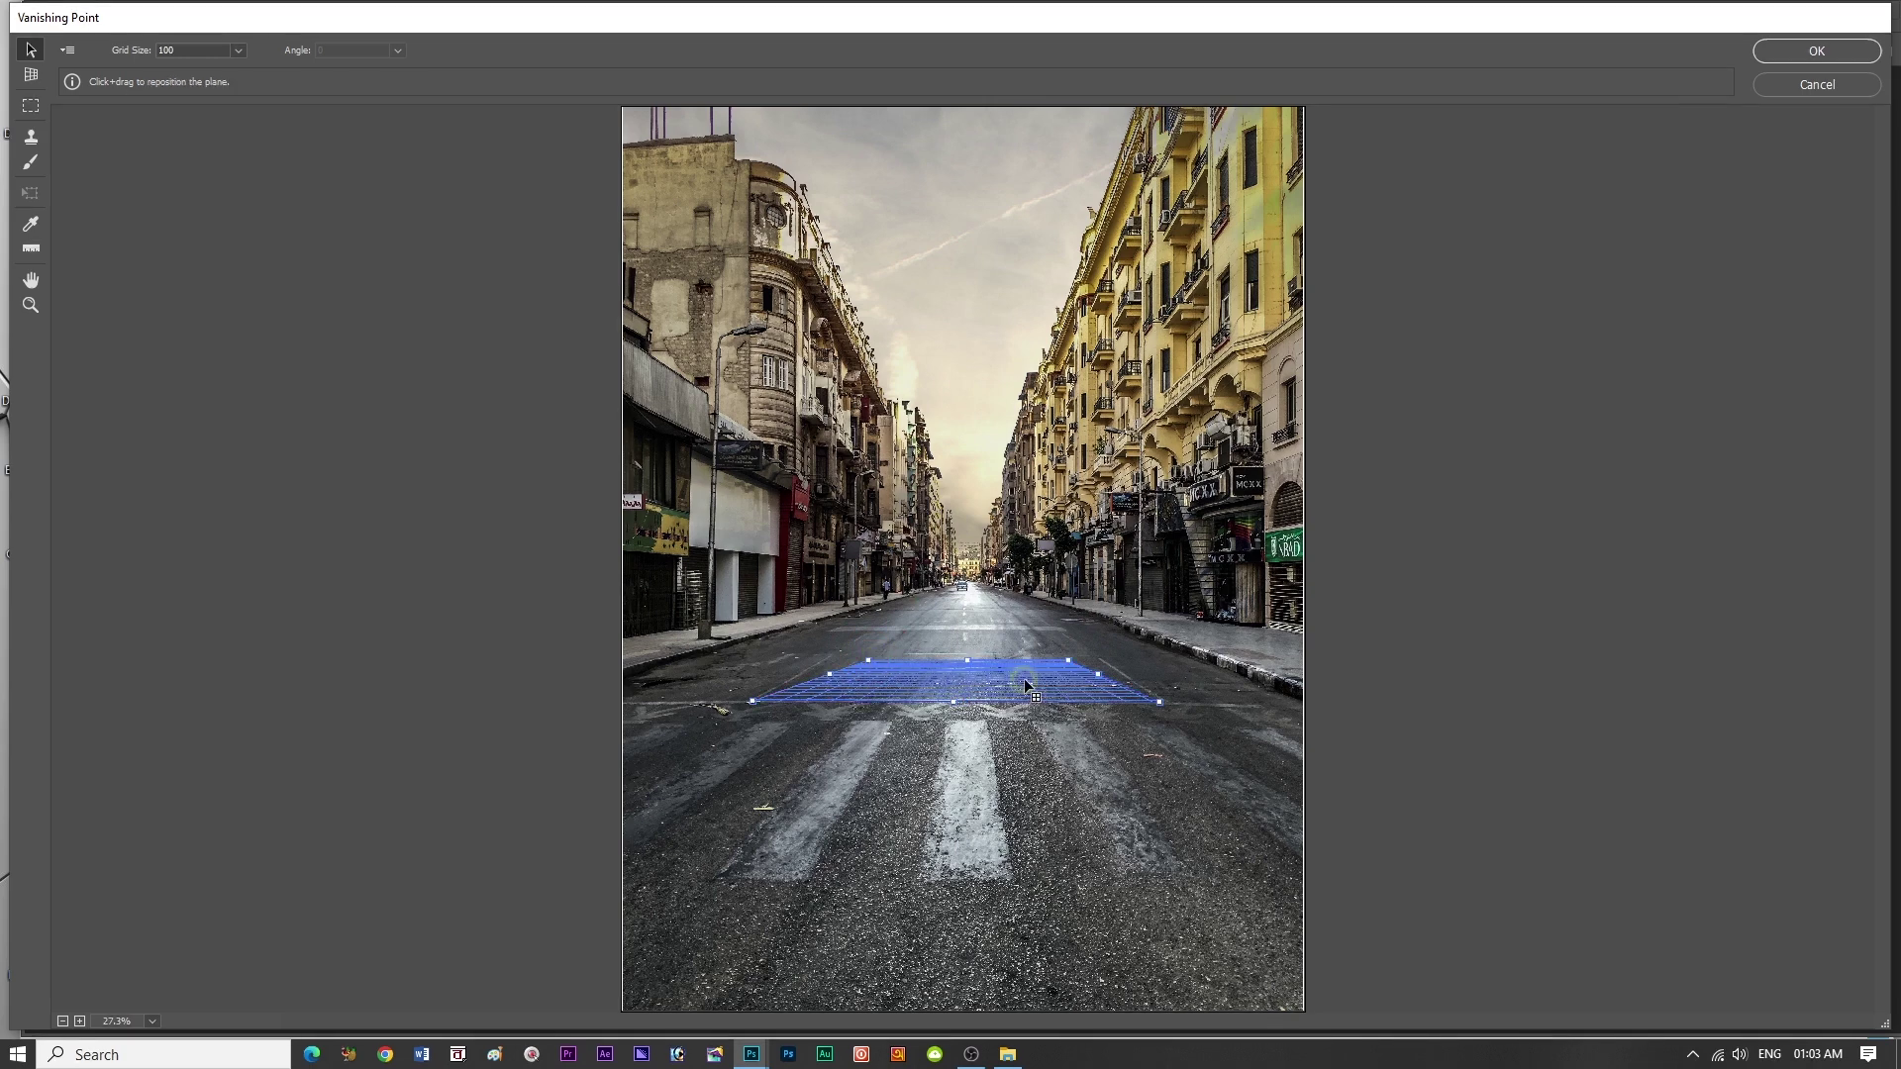
- Paste the copied STOP text into Vanishing Point and move it onto the road plane
key("ctrl")
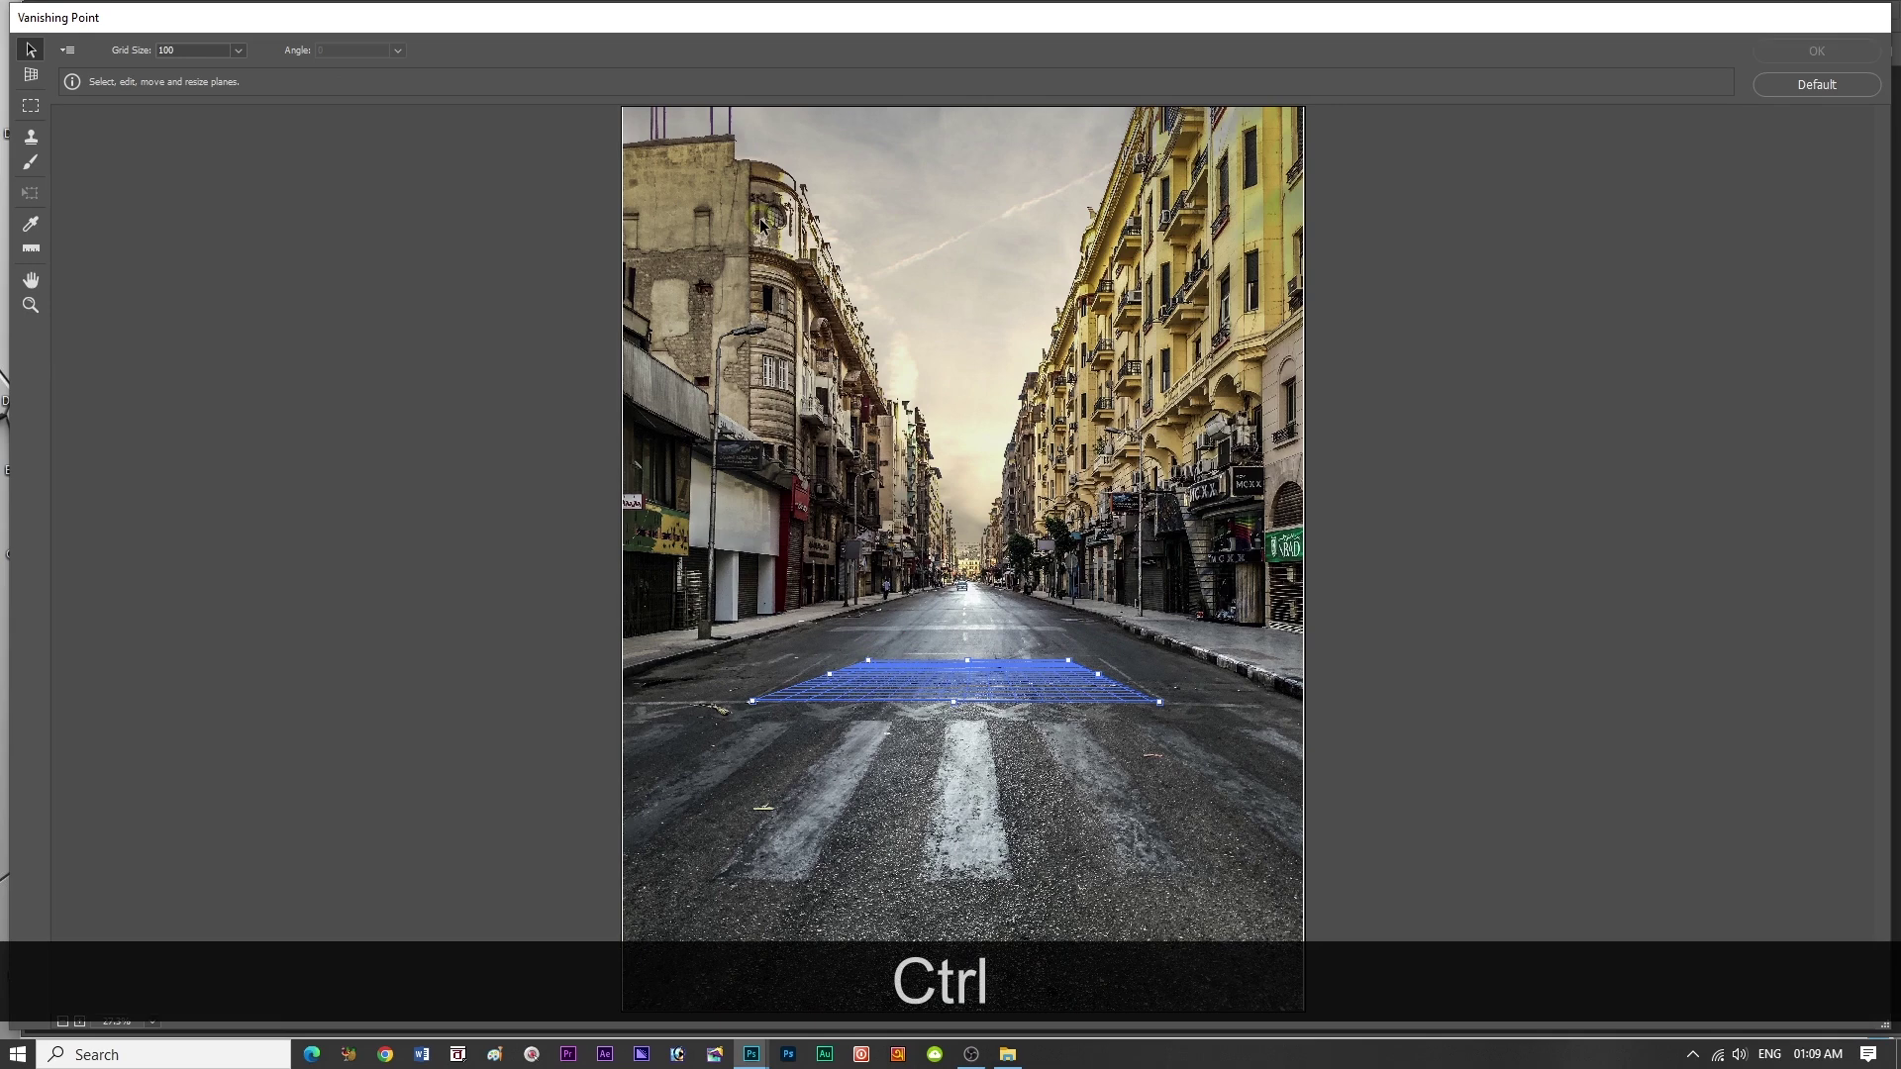
key("ctrl+v")
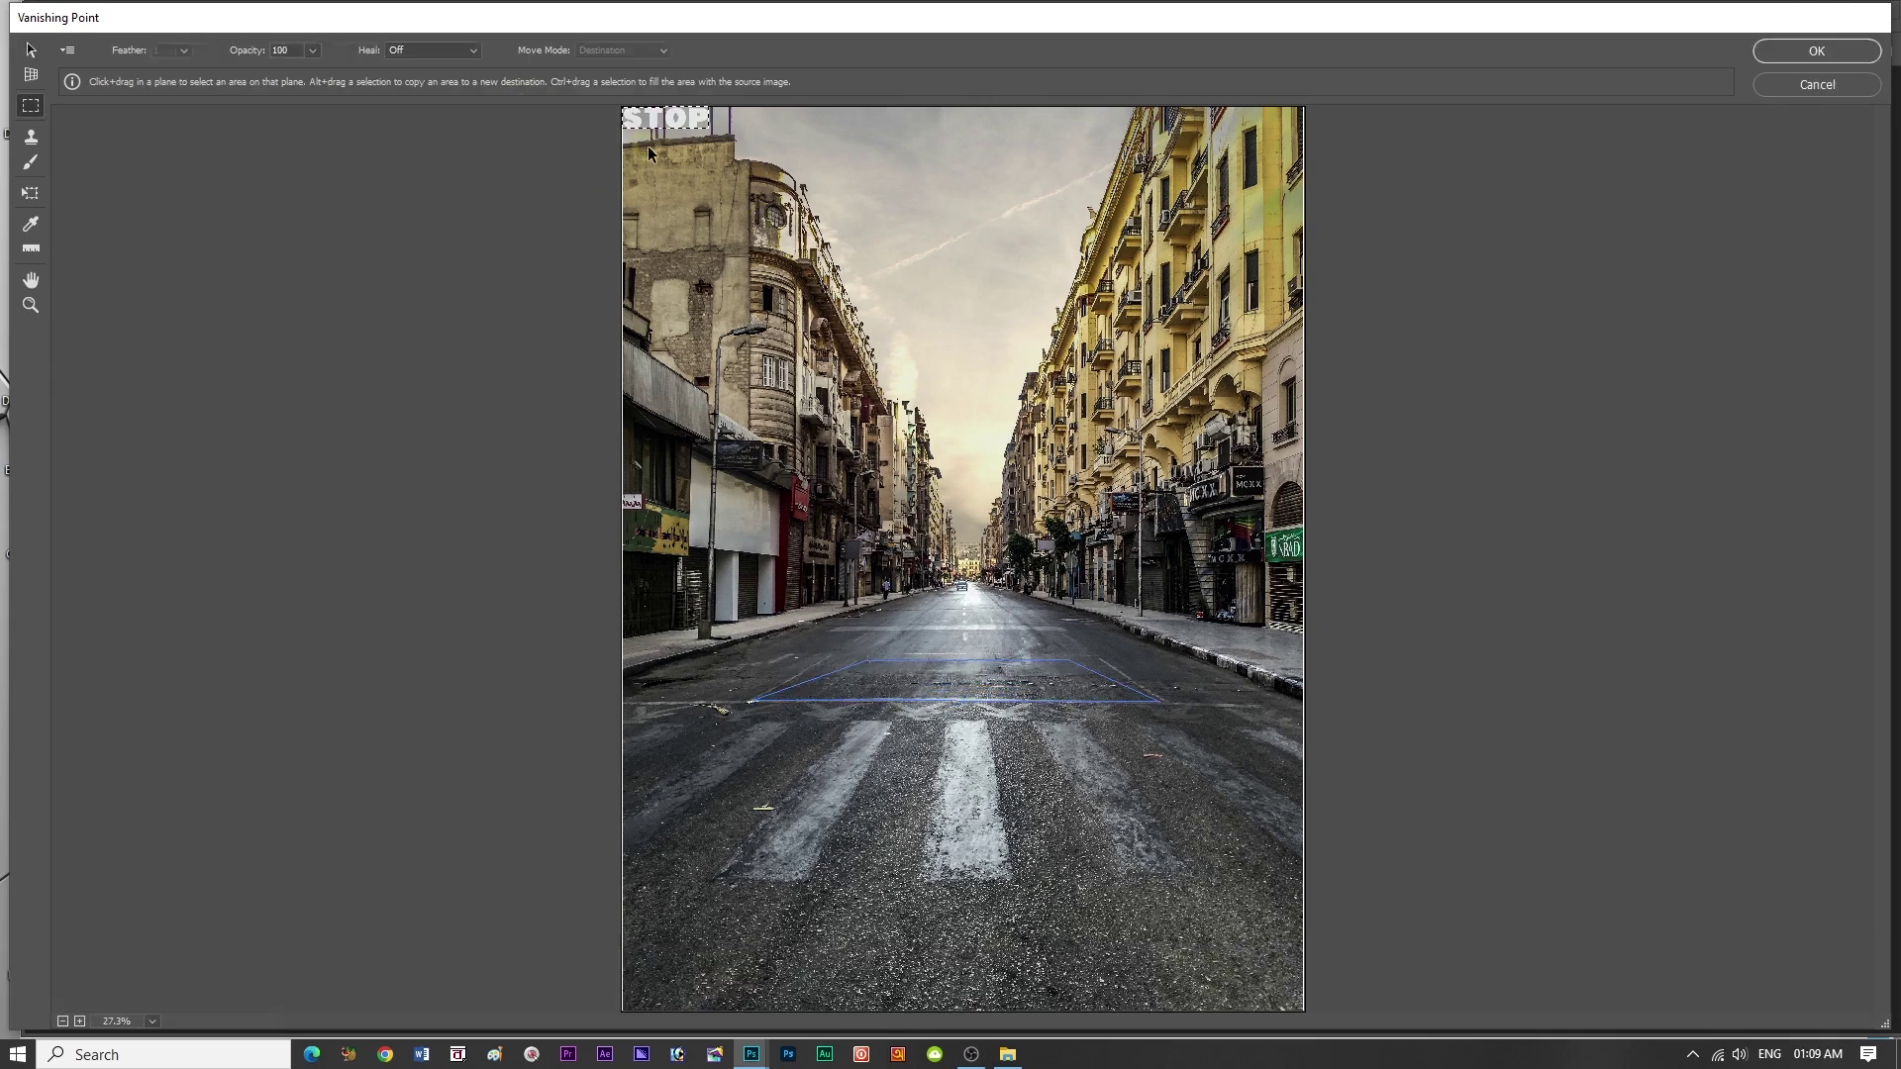
left_click_drag(652, 124, 1129, 683)
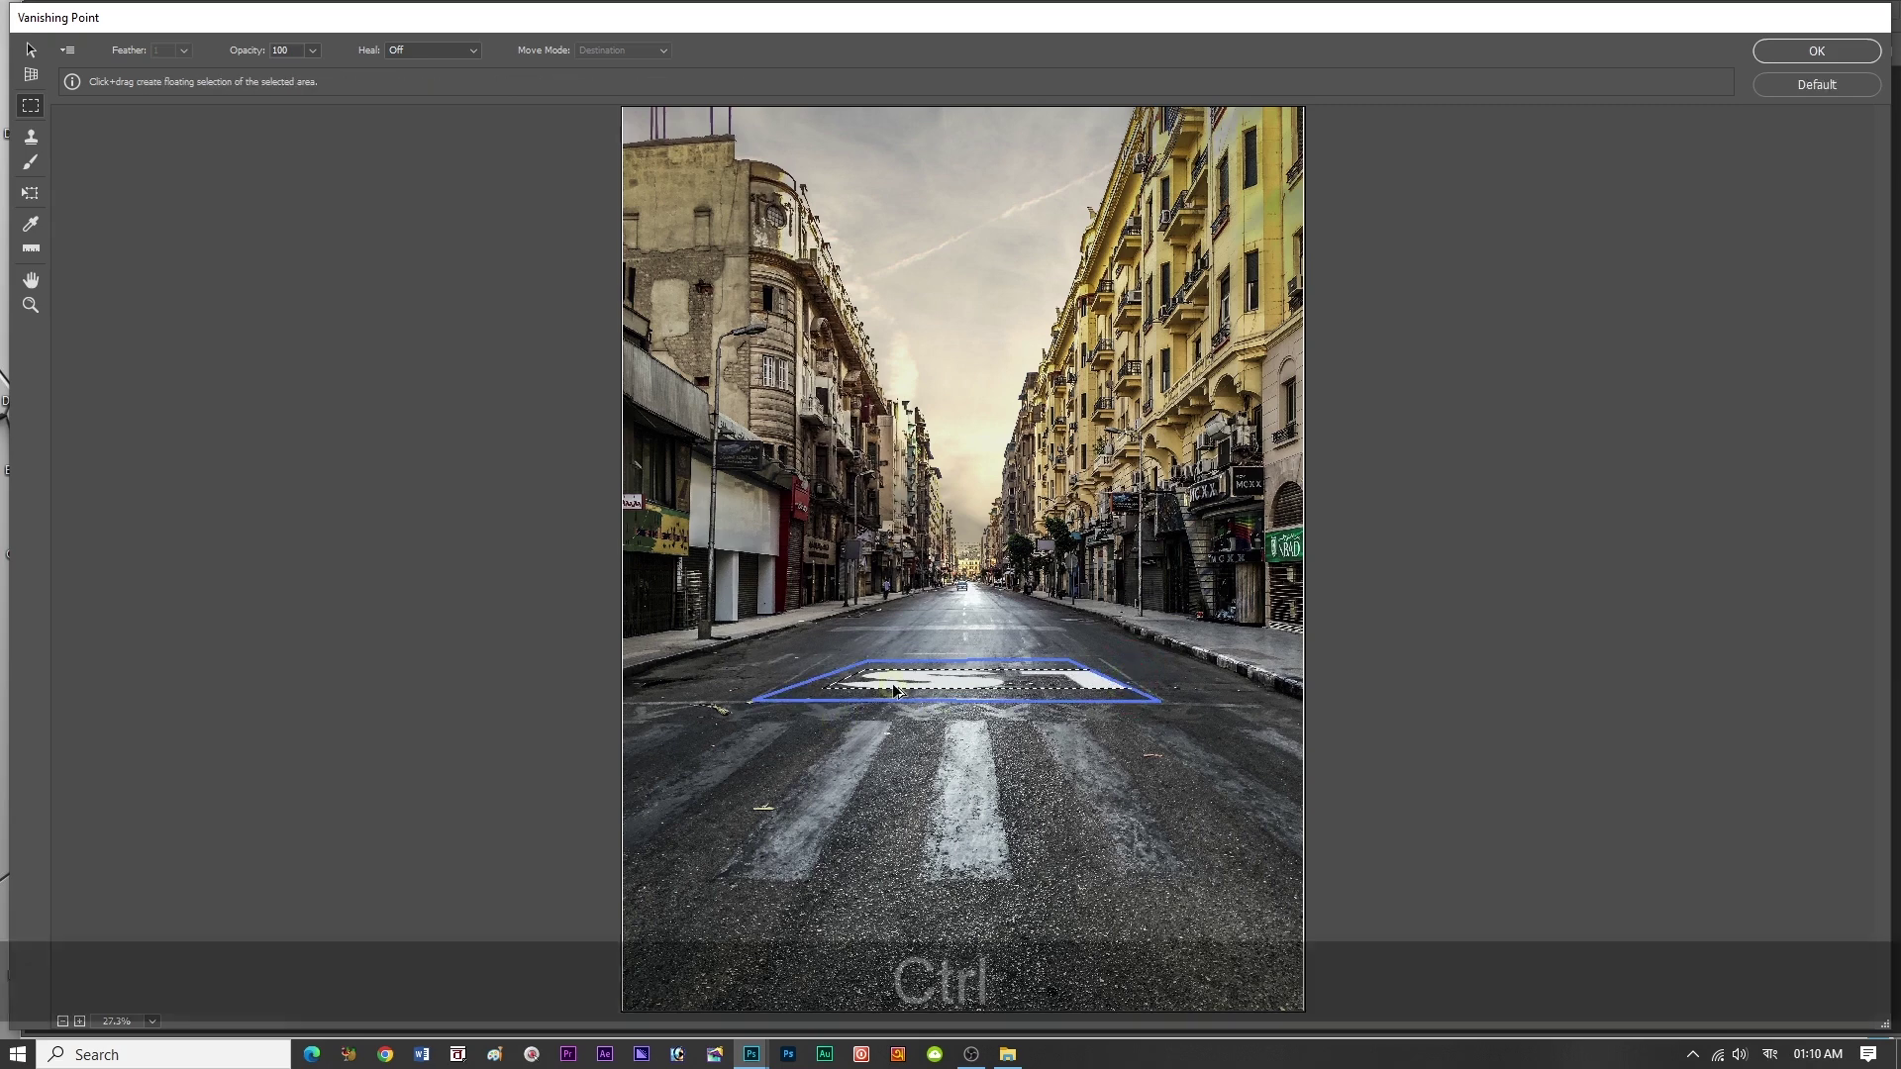
- Scale down the pasted STOP text and reposition it so the whole word fits across the road plane
key("ctrl+t")
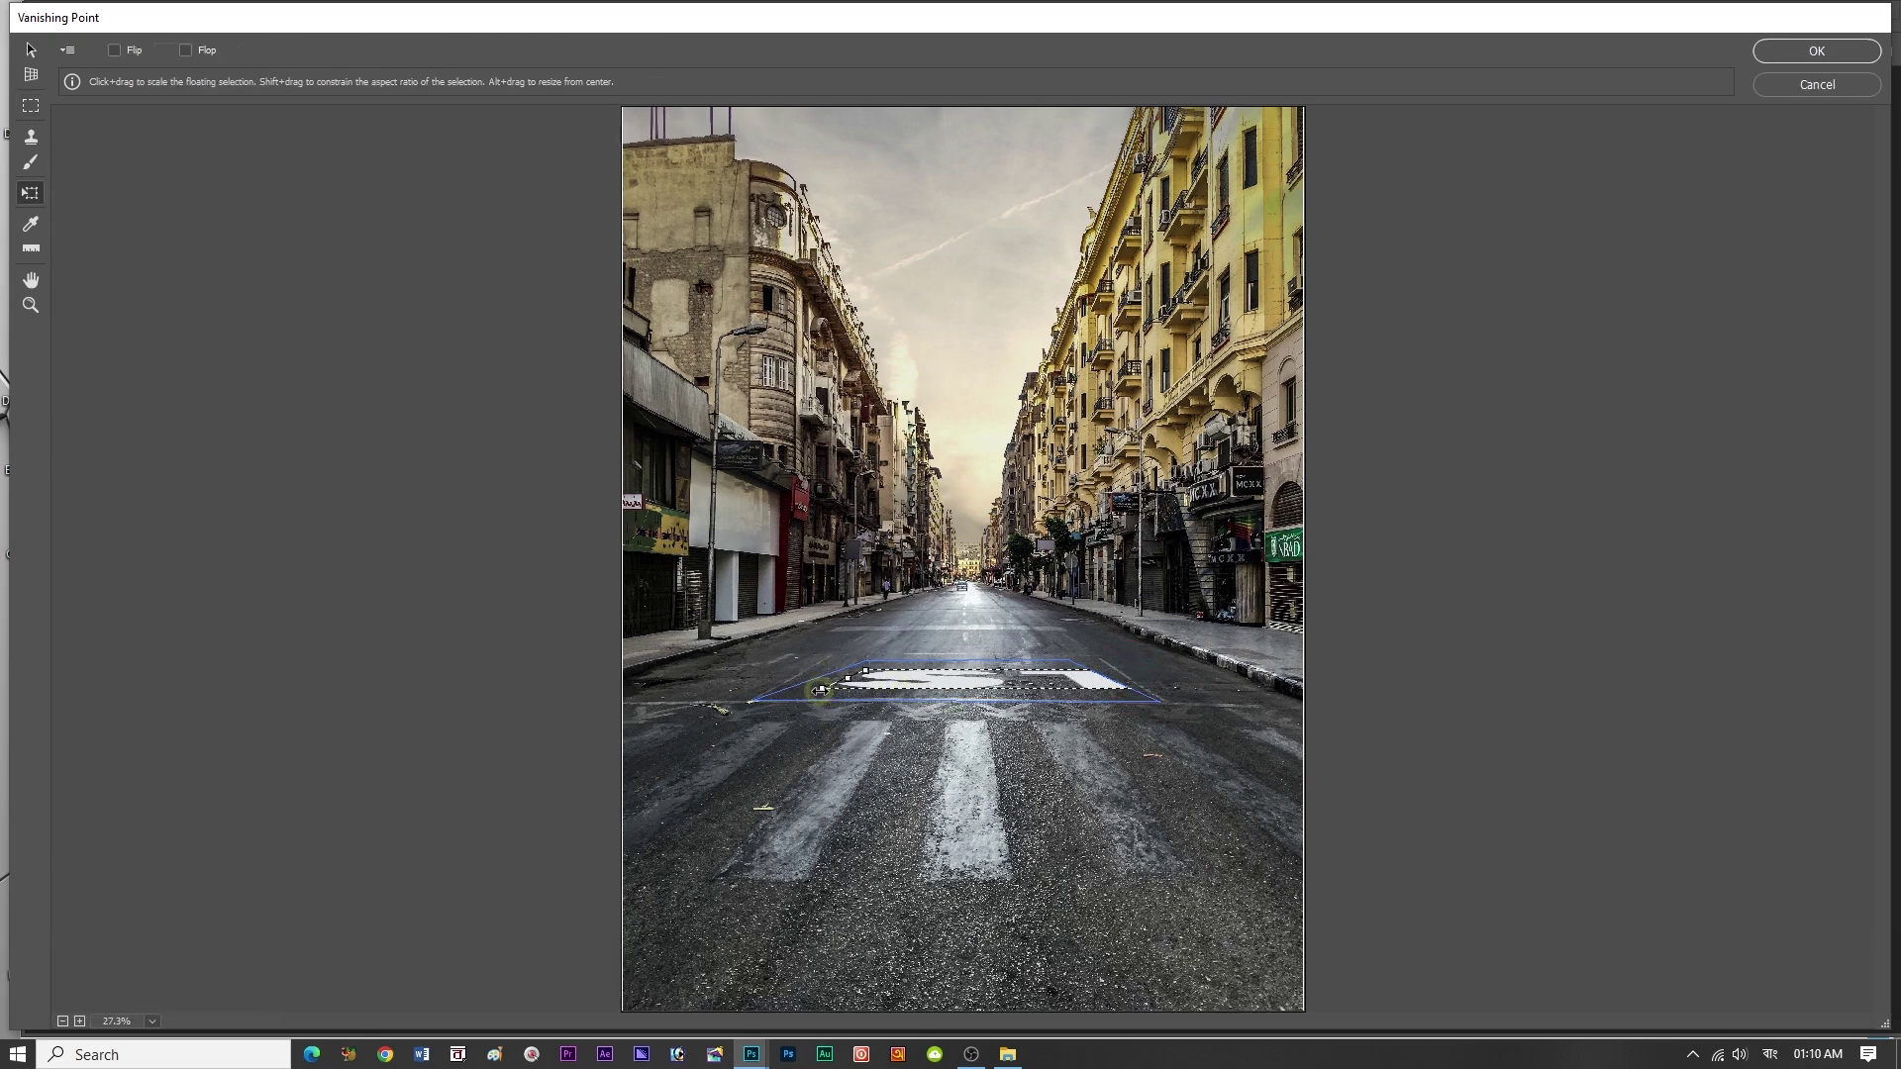
mouse_move(820, 689)
left_mouse_down()
mouse_move(1033, 679)
mouse_move(800, 687)
left_mouse_up()
key("alt+shift")
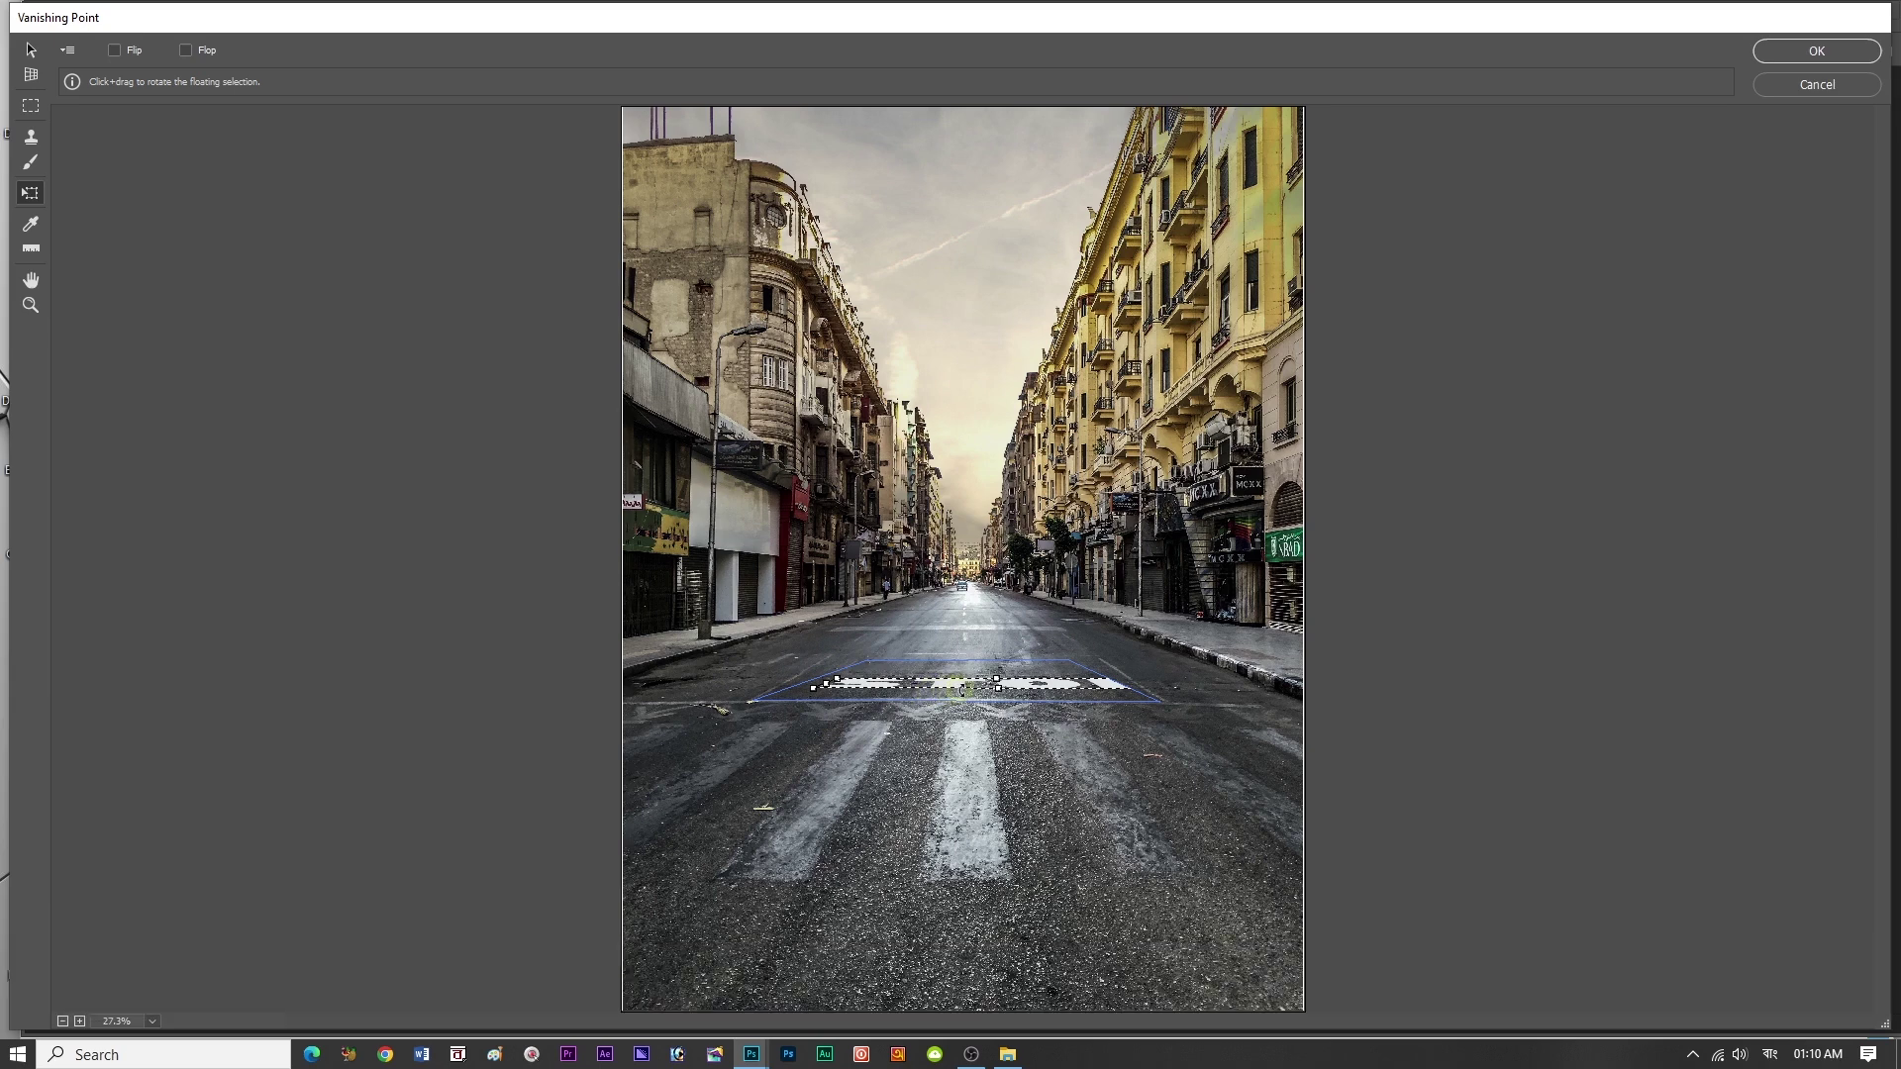
left_click_drag(958, 690, 937, 692)
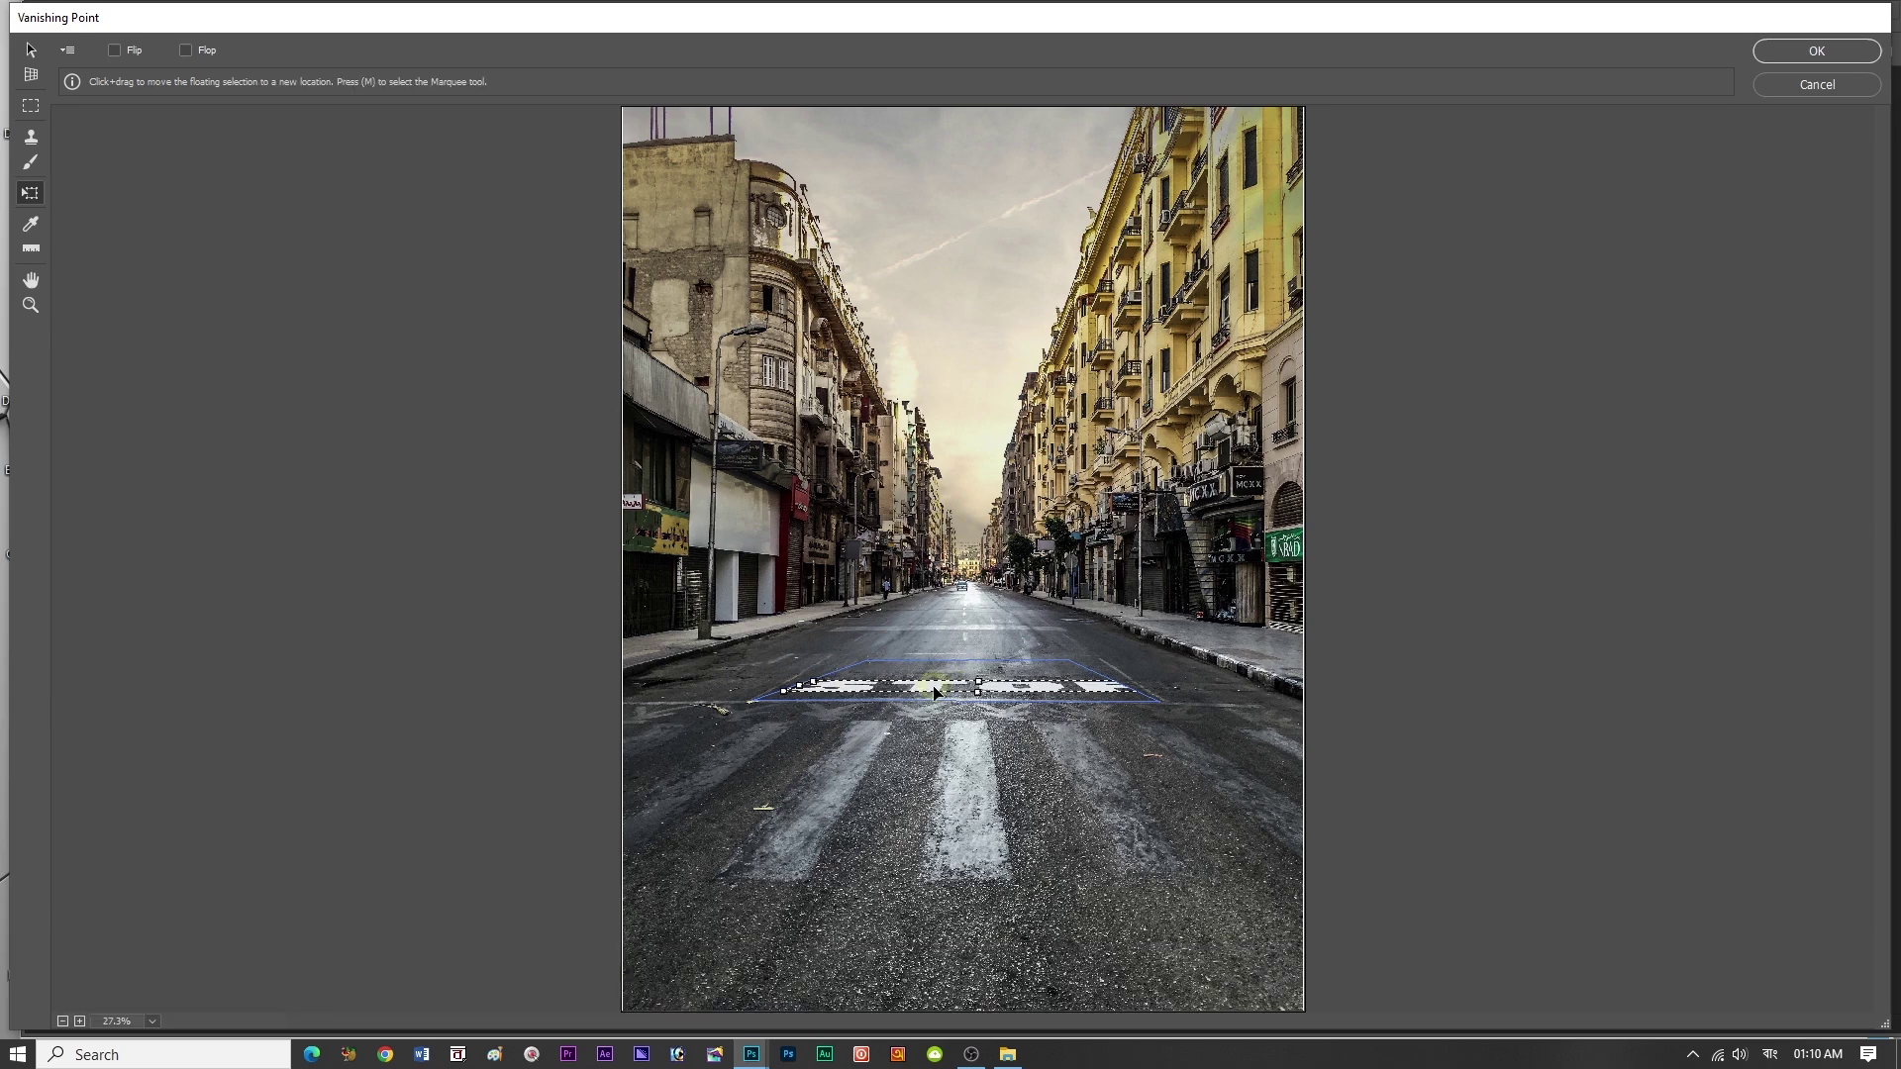
key("alt+shift")
left_click_drag(785, 691, 813, 691)
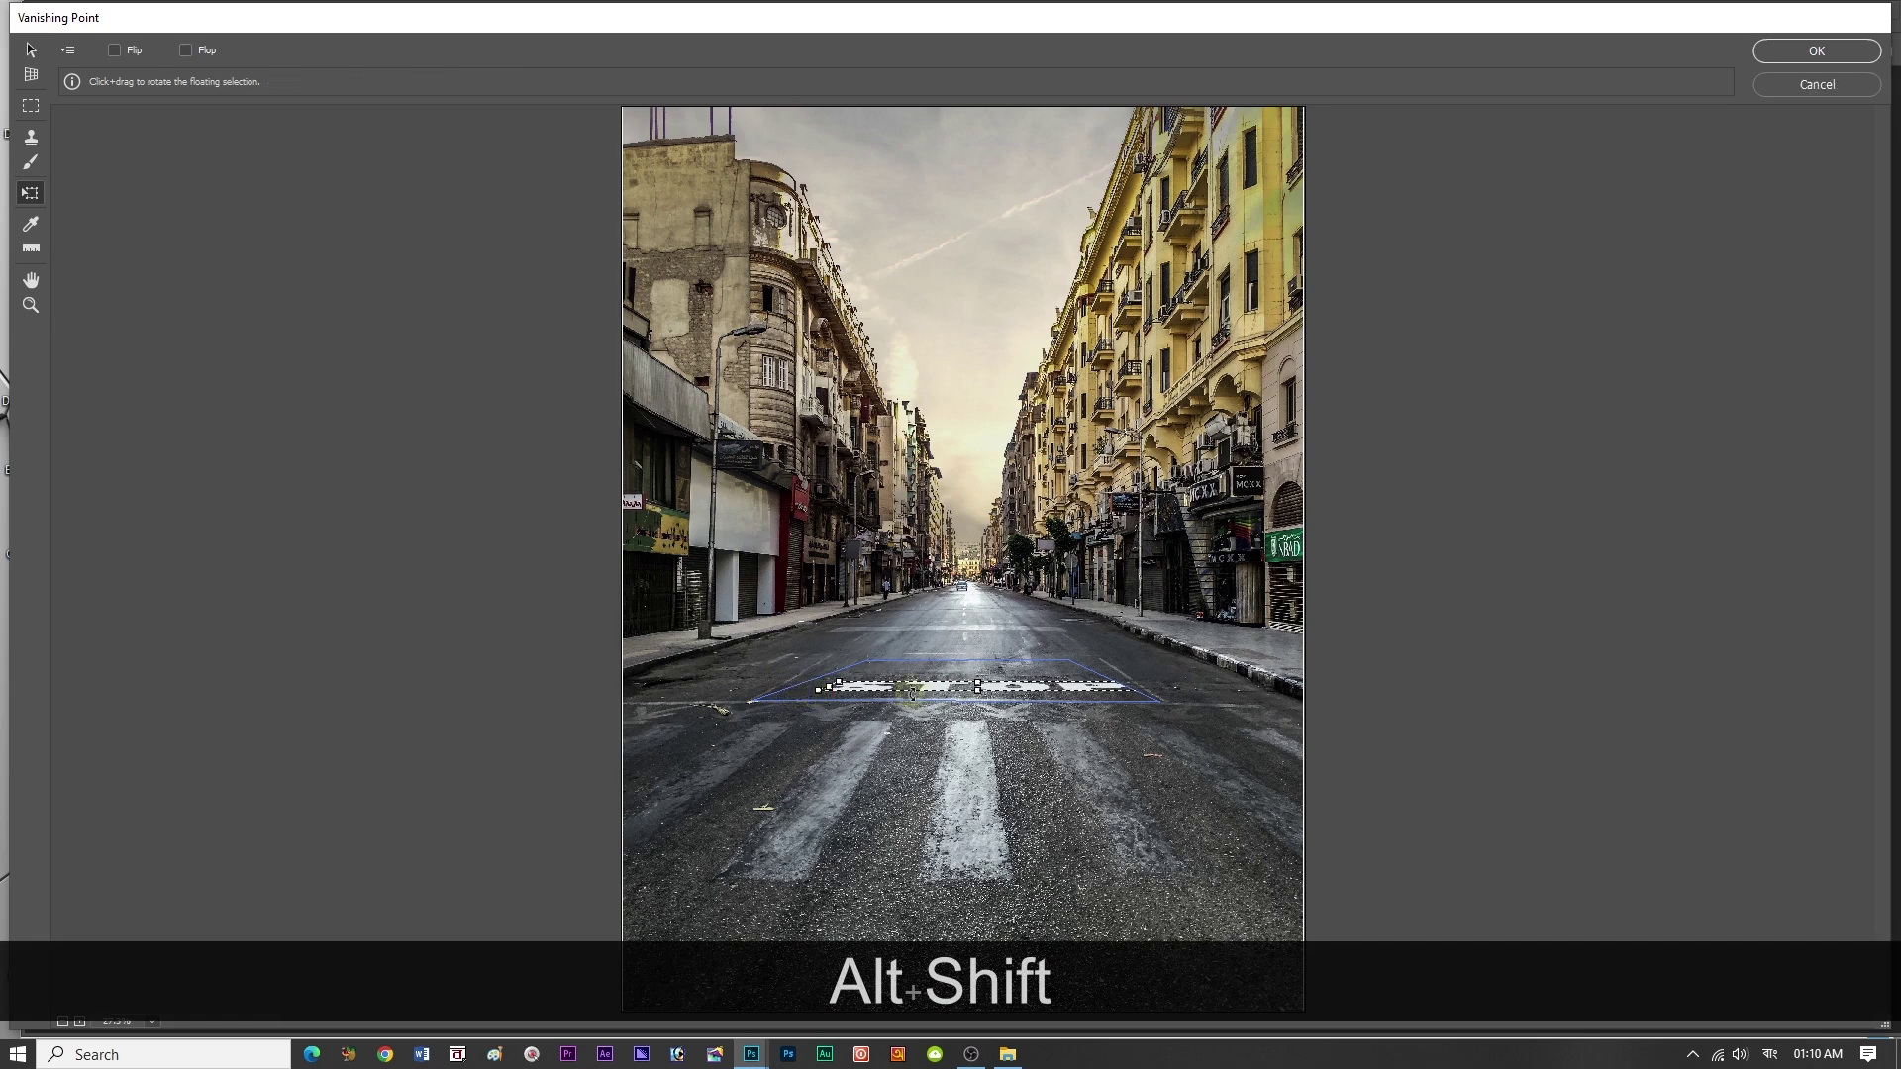
key("ctrl+z")
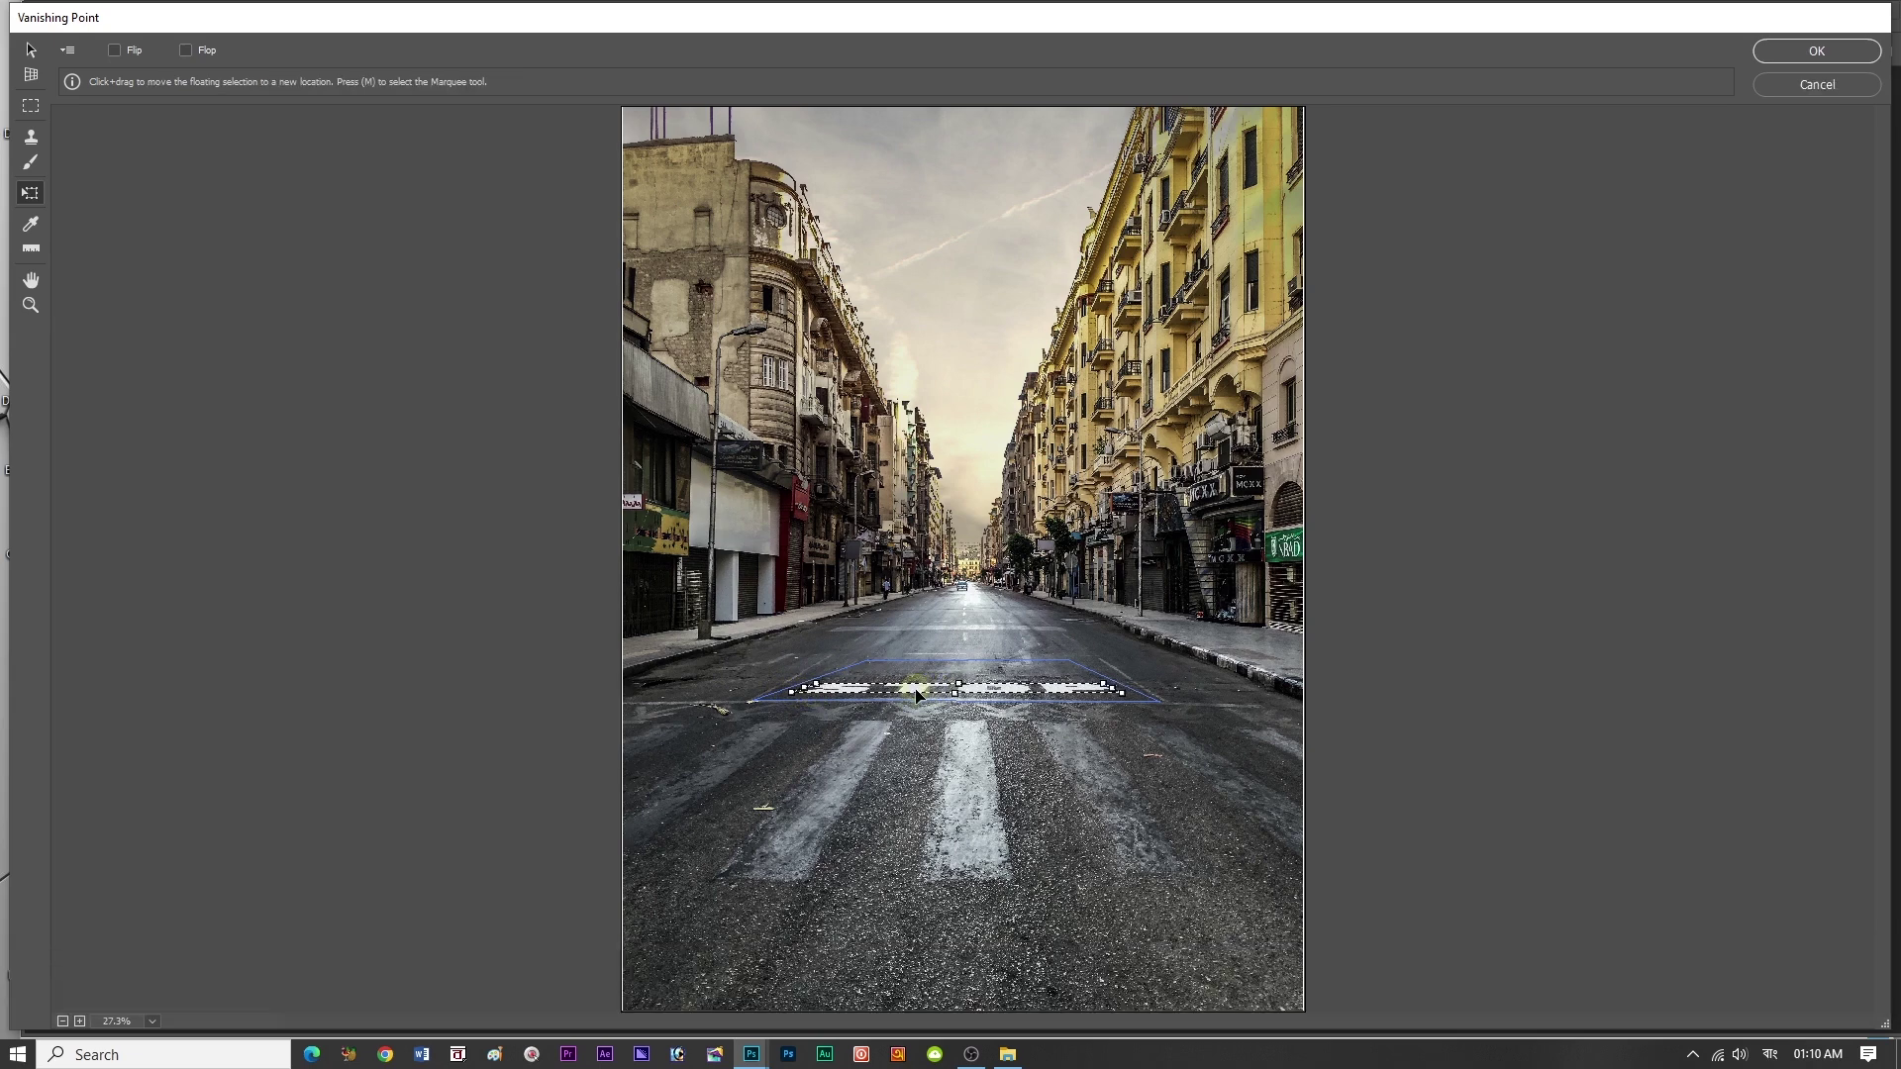
- Centre the STOP text, stretch it lengthwise to fill the plane's depth, and apply the Vanishing Point filter
left_click_drag(916, 697, 915, 692)
key("alt+shift")
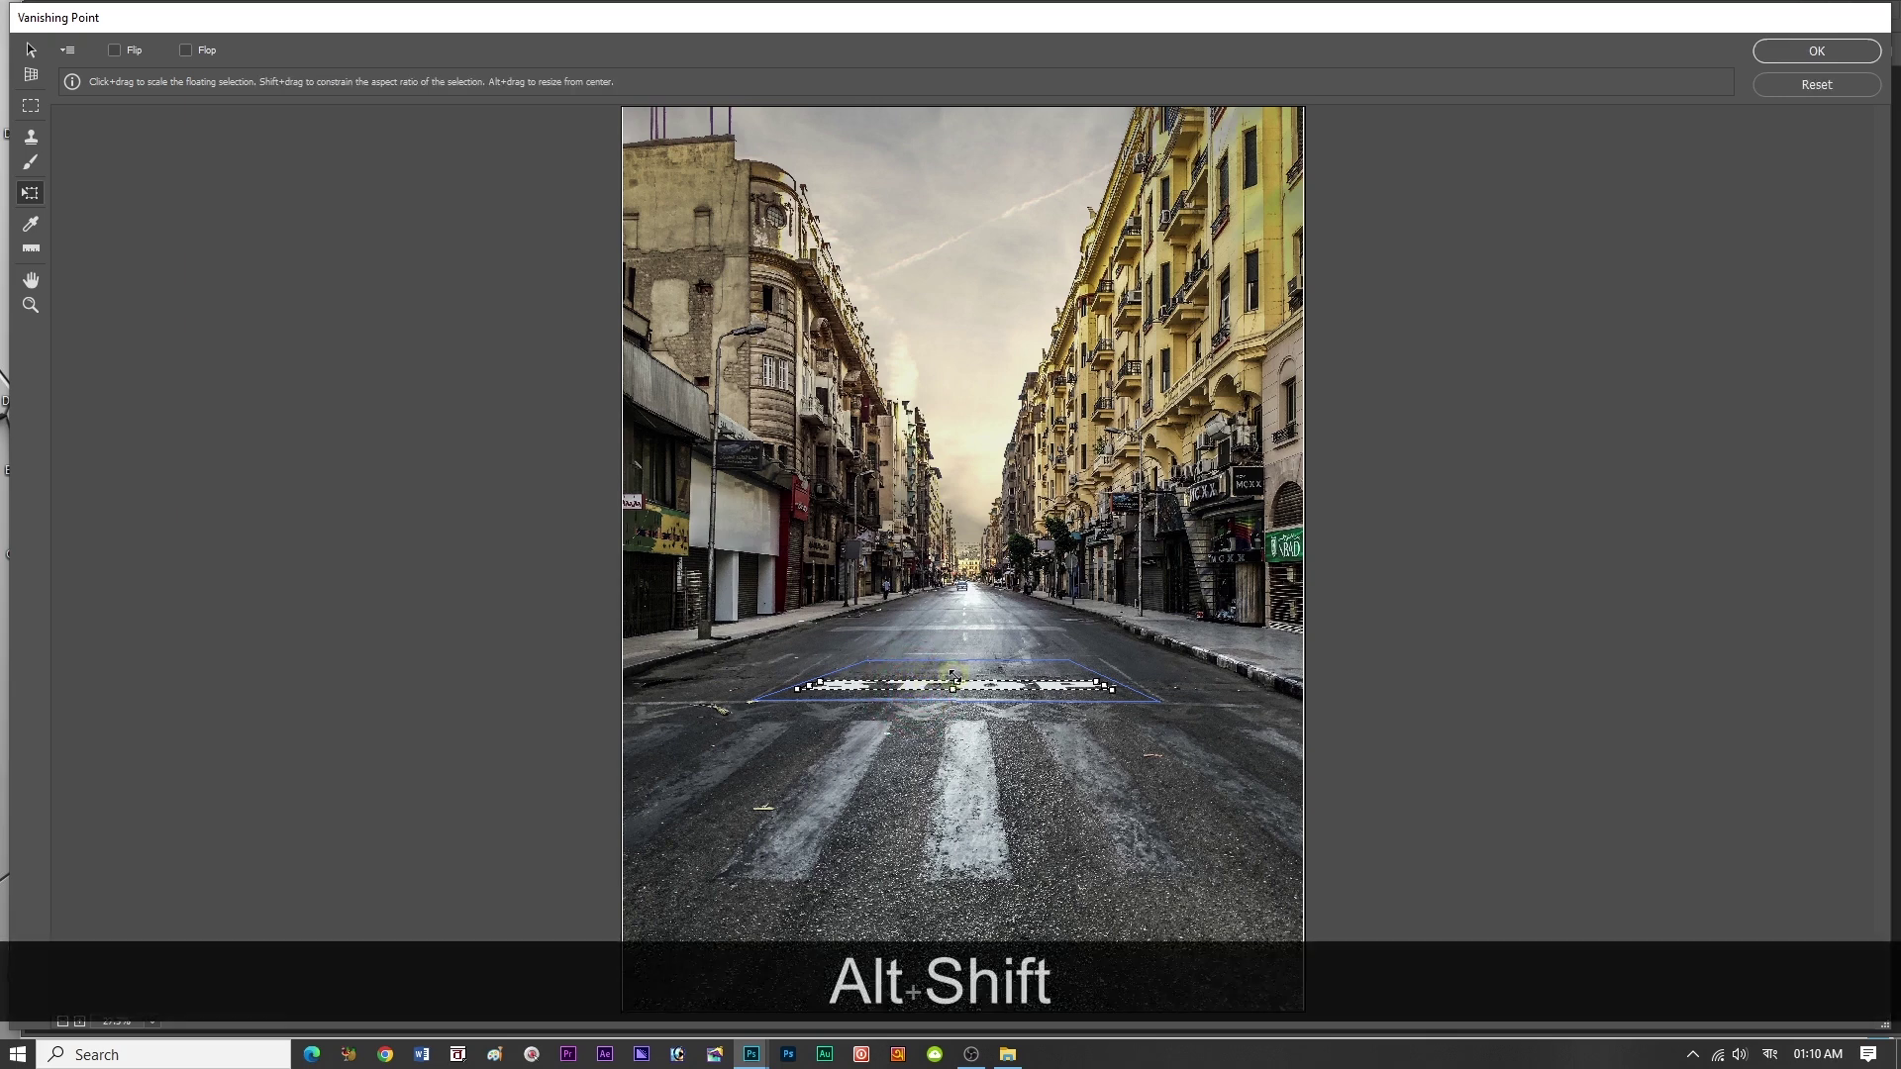
left_click_drag(952, 675, 981, 687)
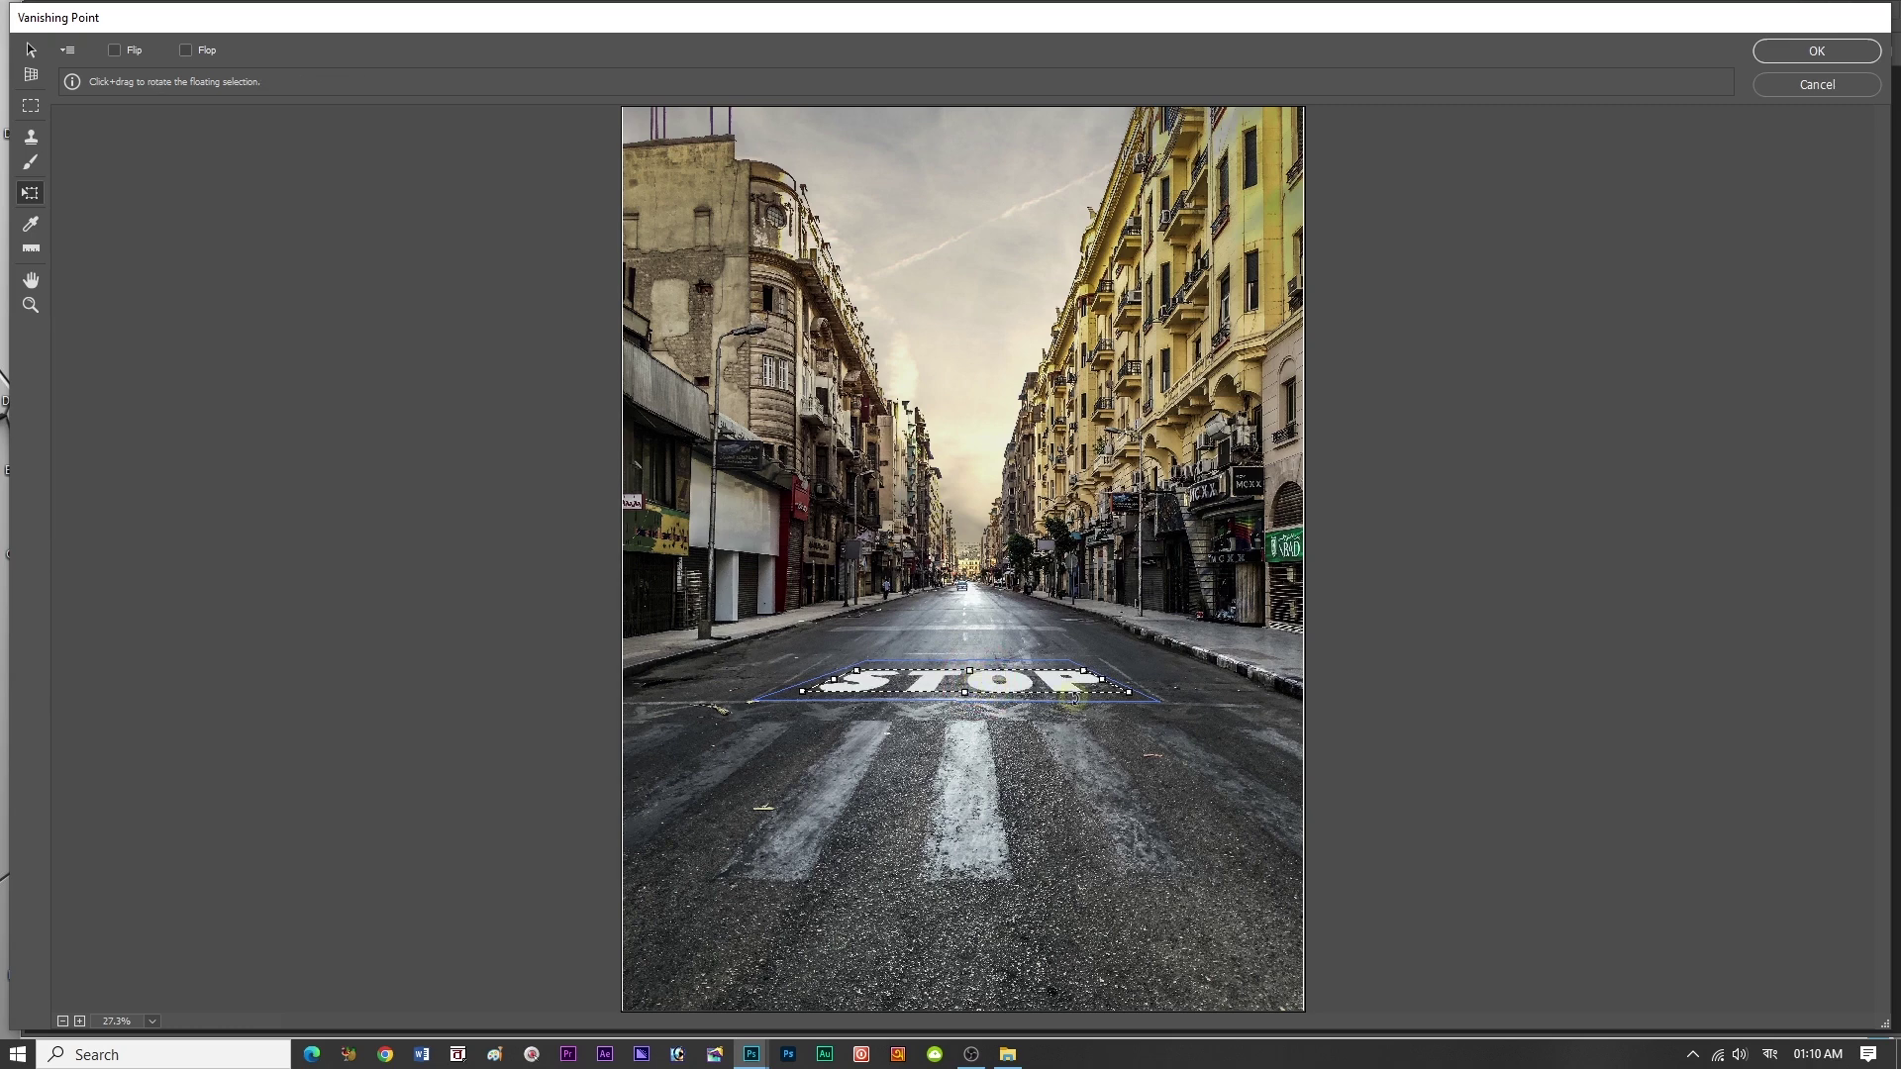
key("Return")
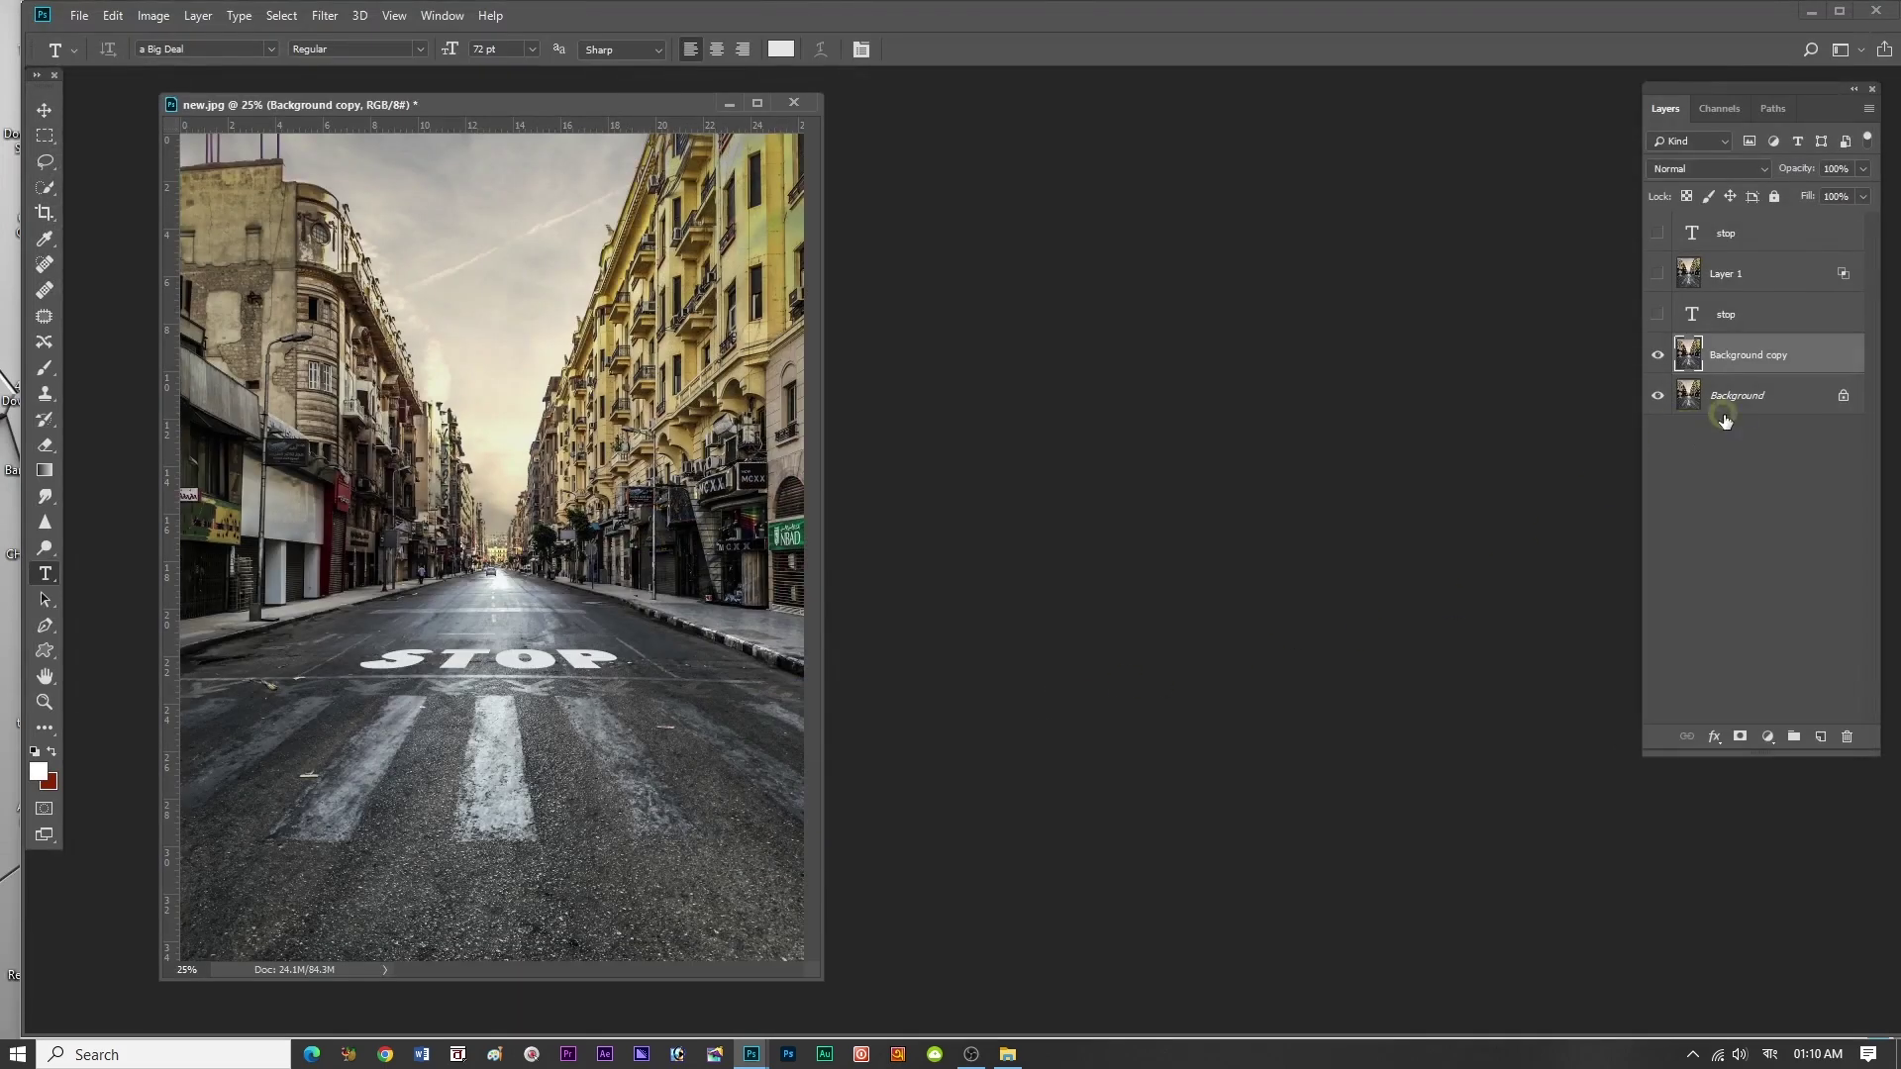
- In the Background copy layer's blending options, raise and split the Underlying Layer black slider to about 46 / 111
left_click(1735, 361)
double_click(1820, 357)
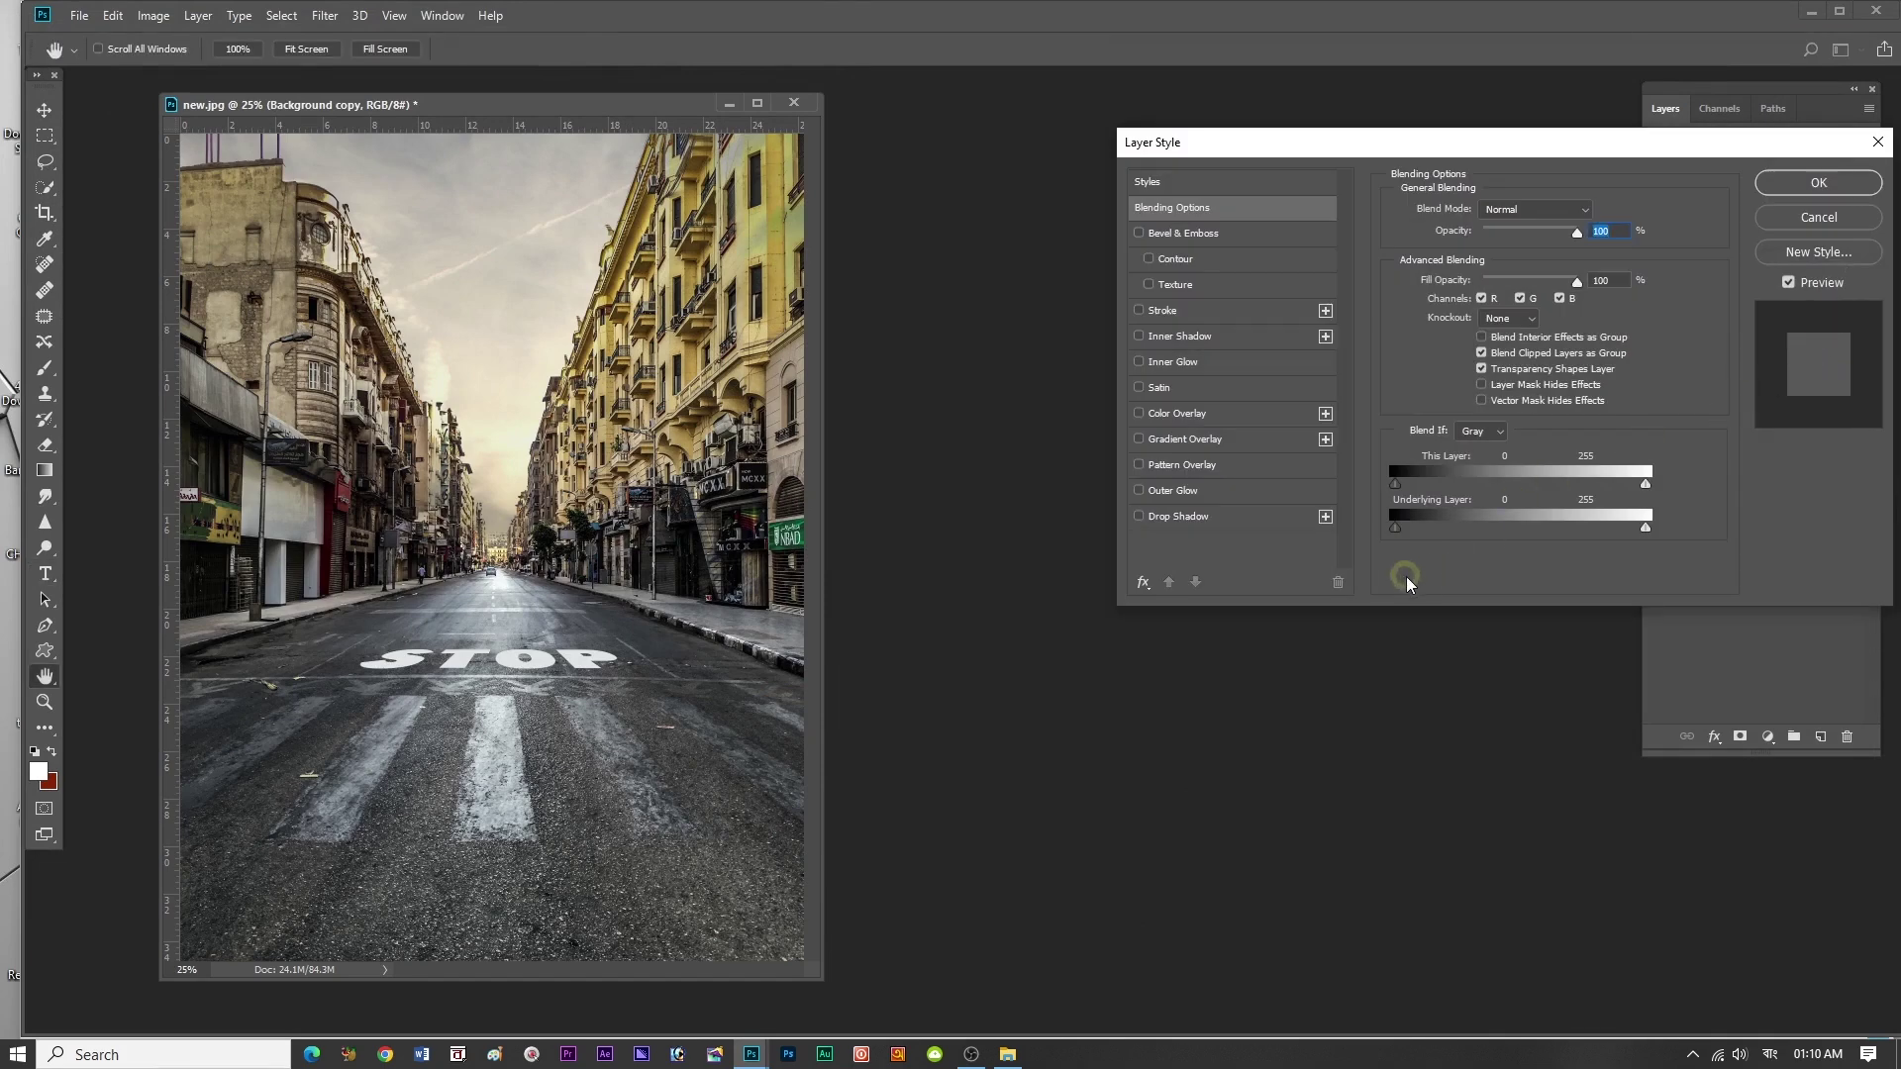
left_click(1396, 530)
left_click_drag(1398, 535, 1468, 531)
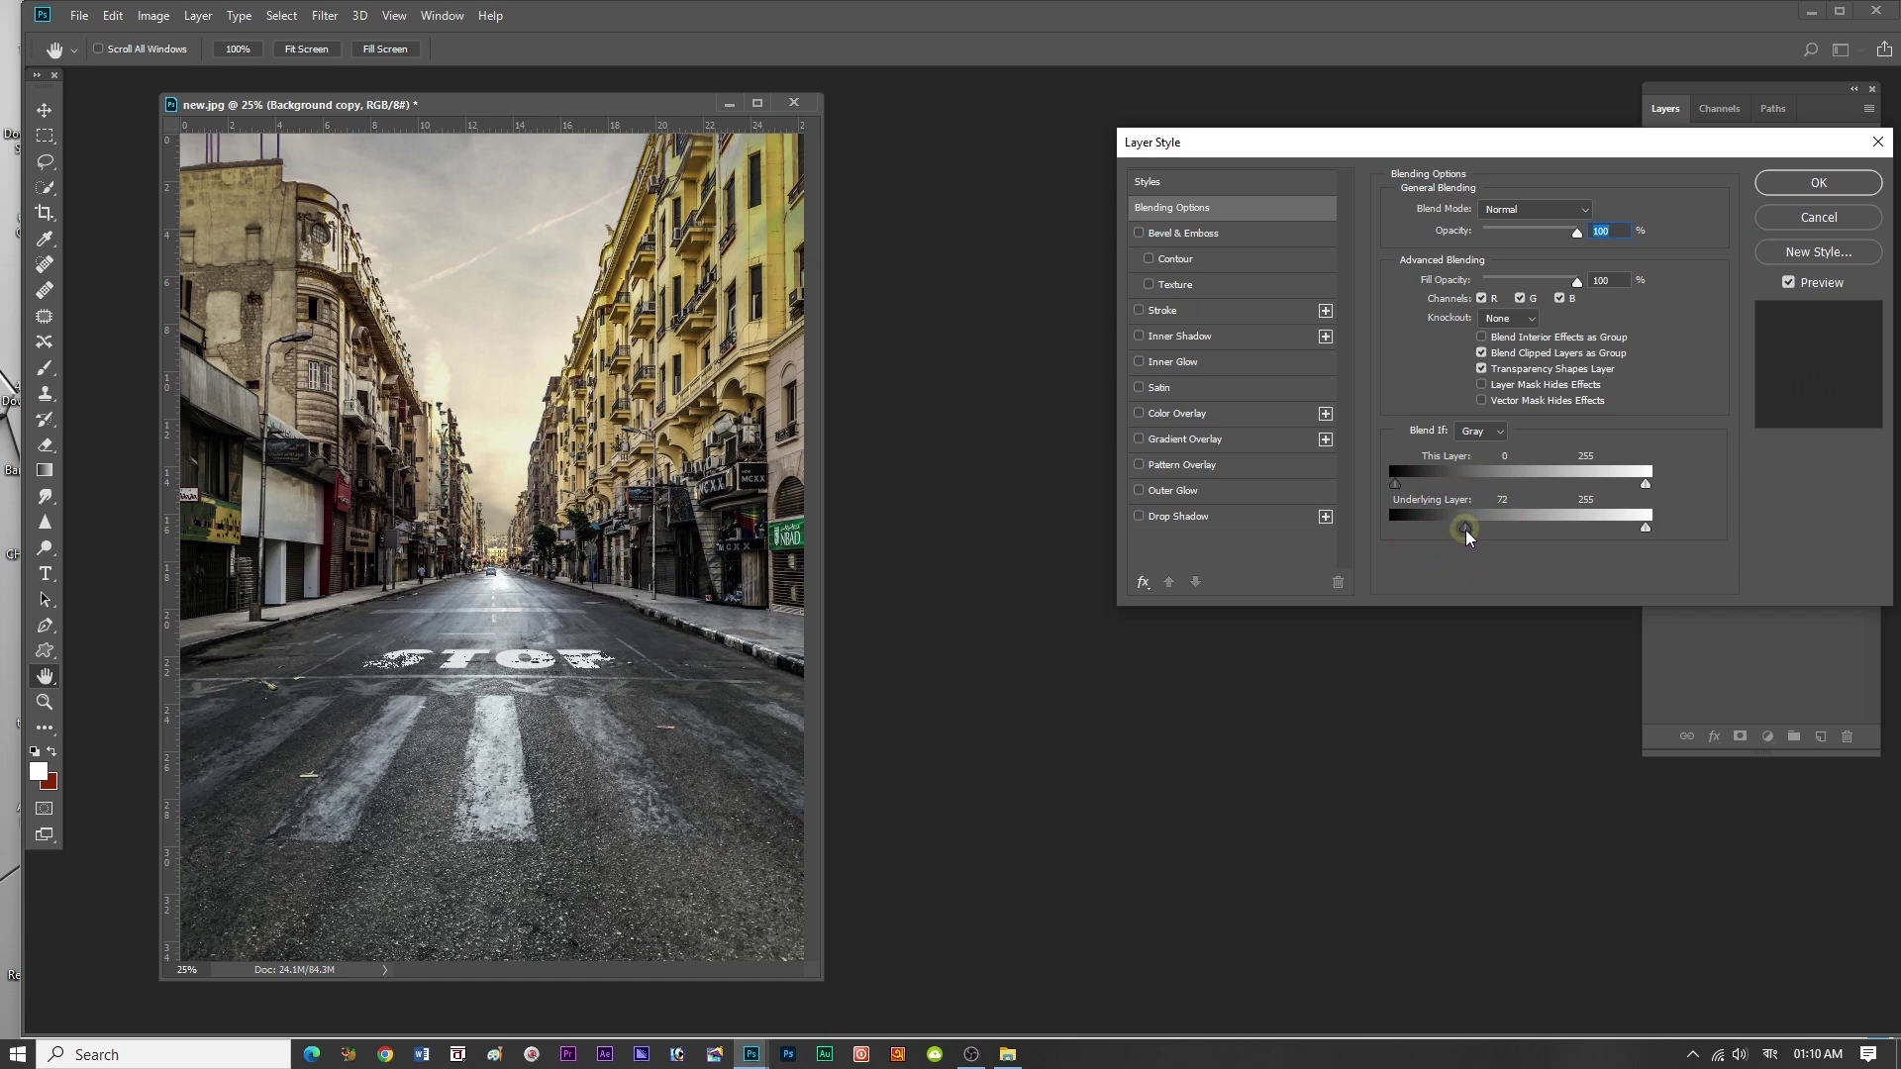
key("alt")
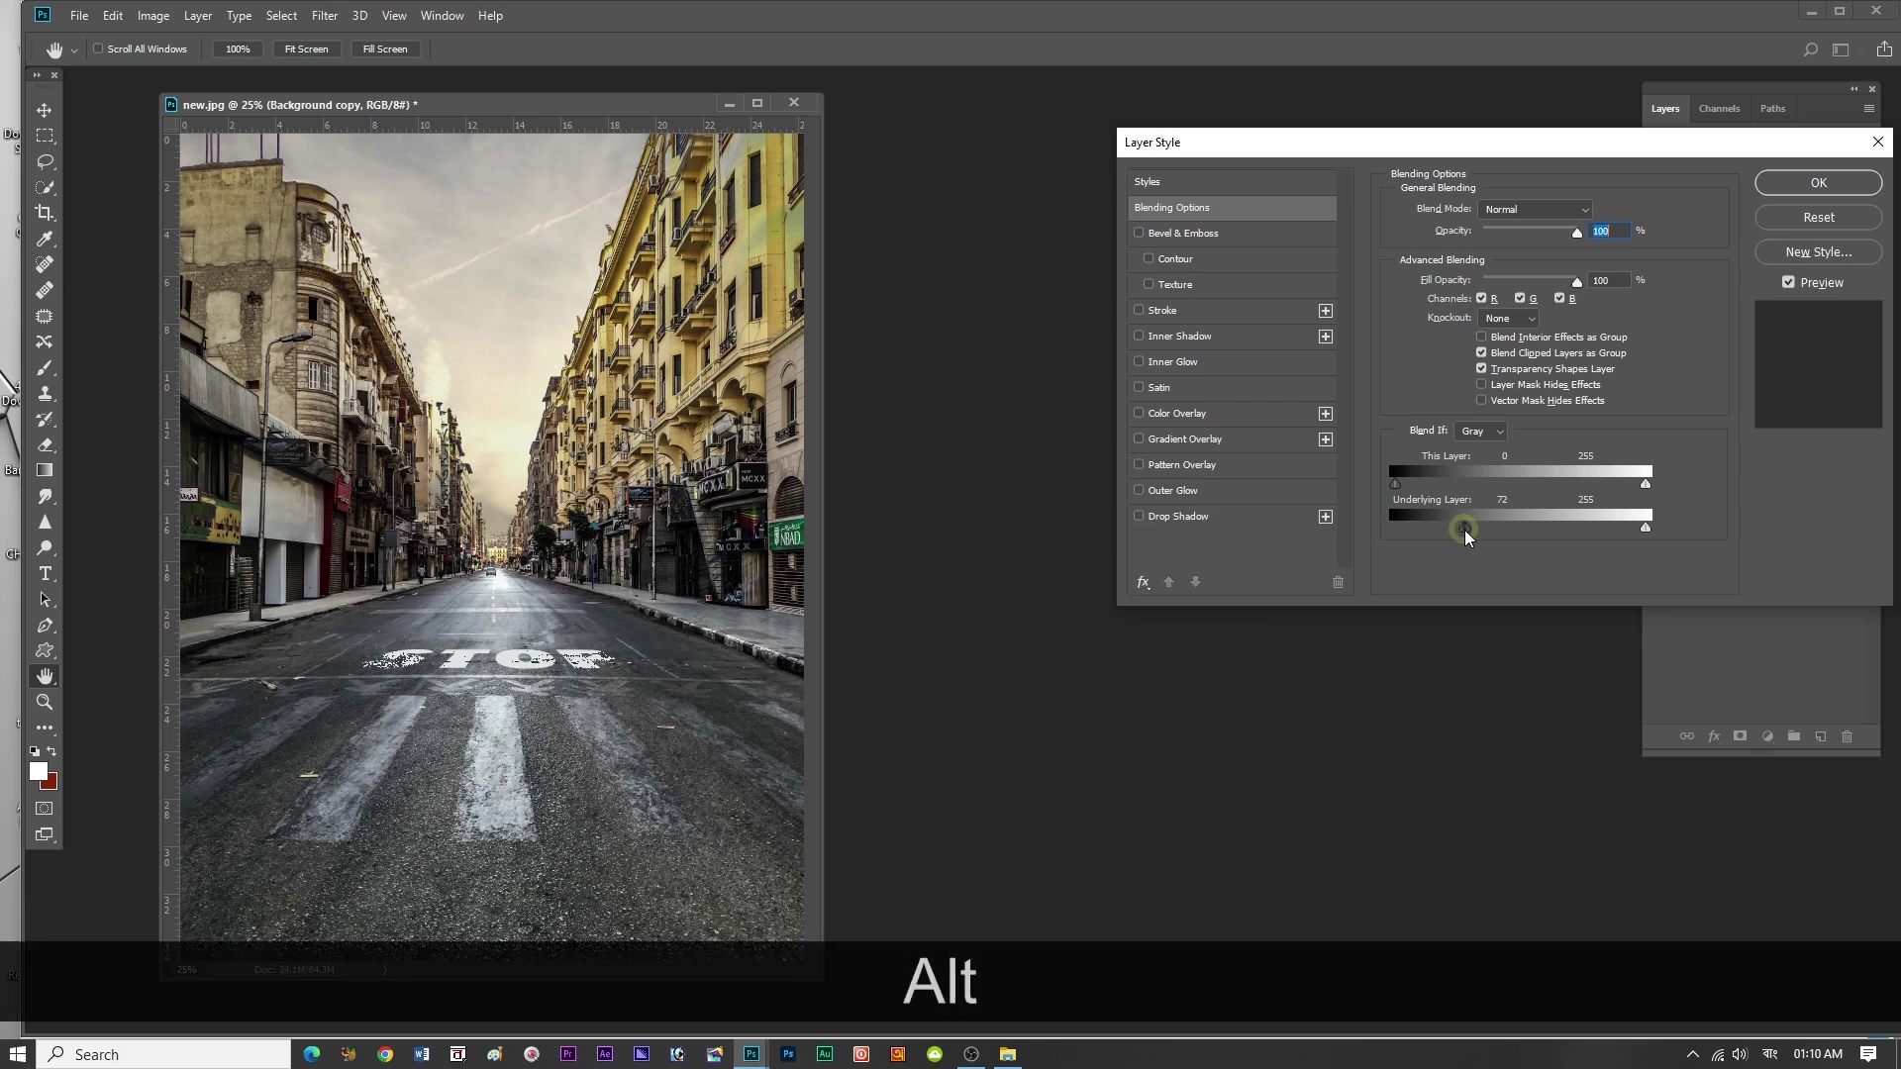
mouse_move(1467, 534)
left_mouse_down()
mouse_move(1484, 536)
mouse_move(1448, 525)
mouse_move(1514, 536)
mouse_move(1442, 535)
left_mouse_up()
key("alt")
key("alt")
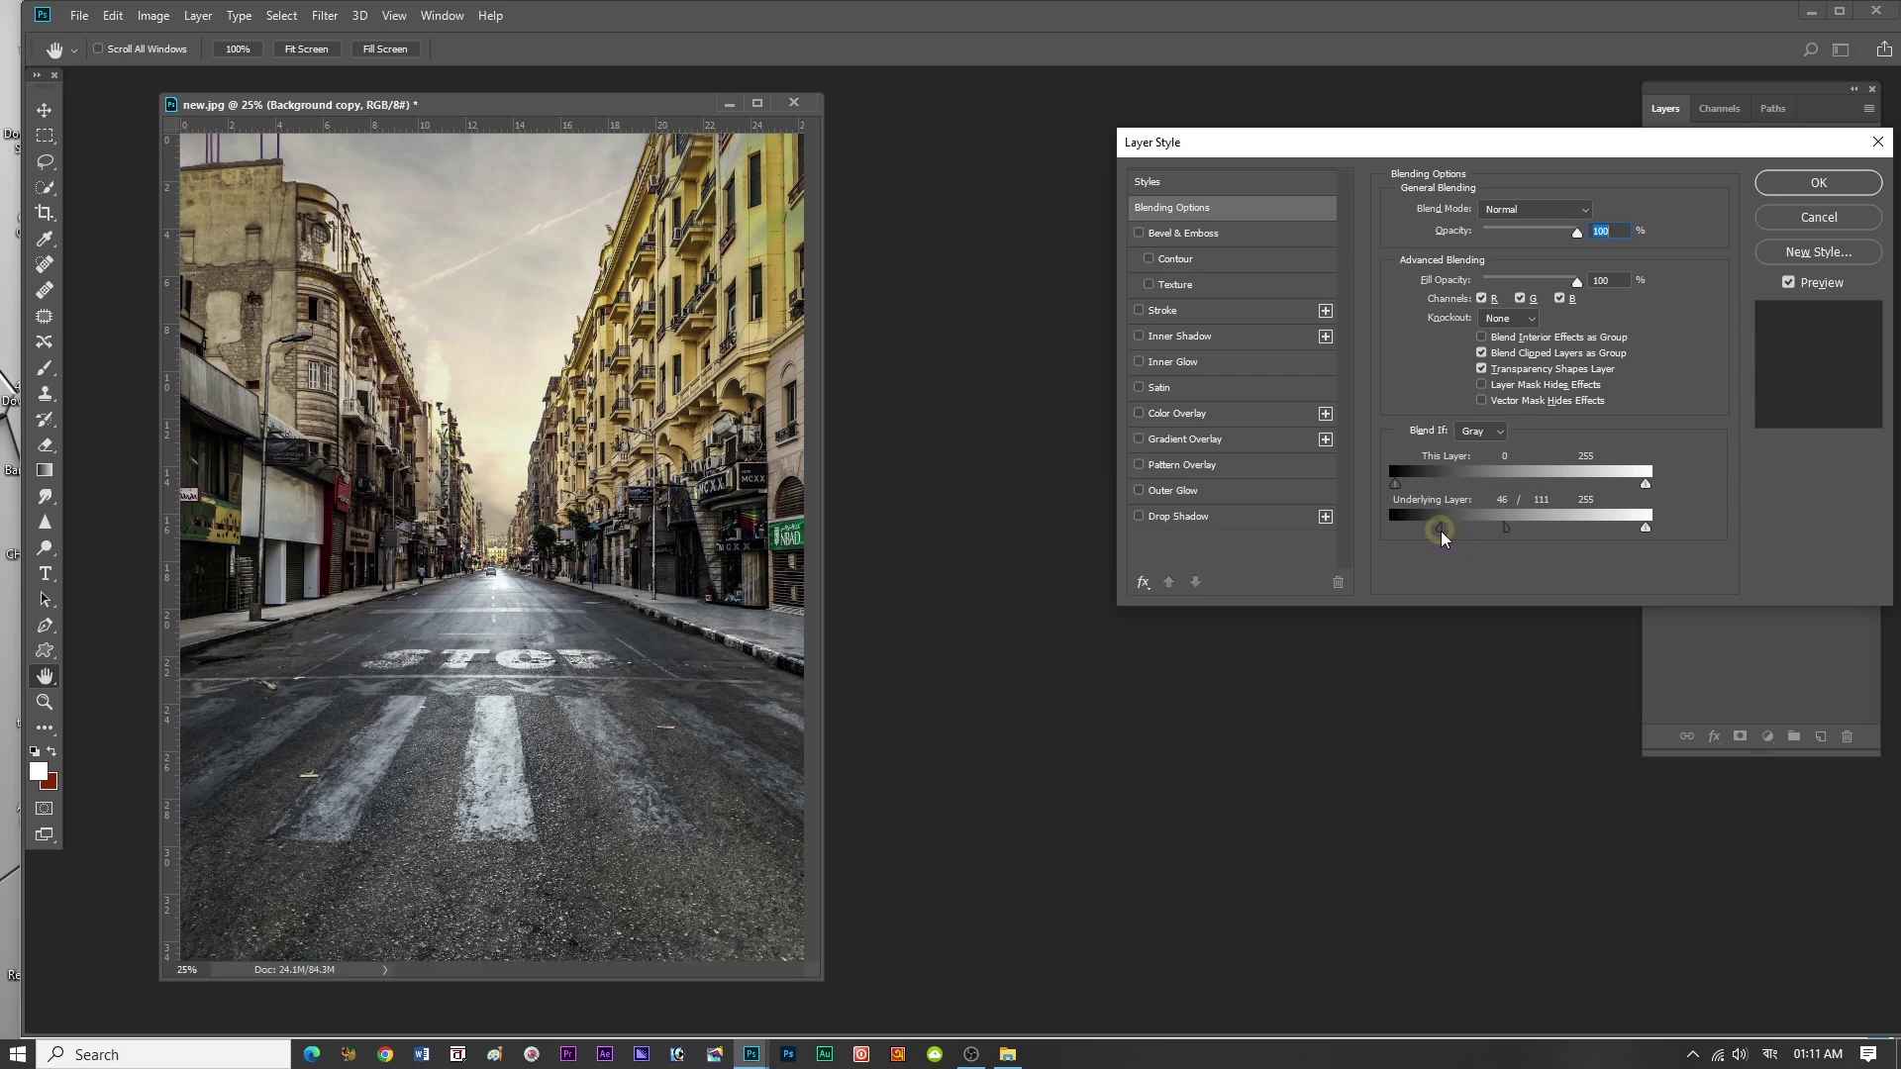
- Split the Underlying Layer white slider, lowering its darker half to about 70 and adjusting its brighter half
left_click_drag(1645, 530, 1491, 533)
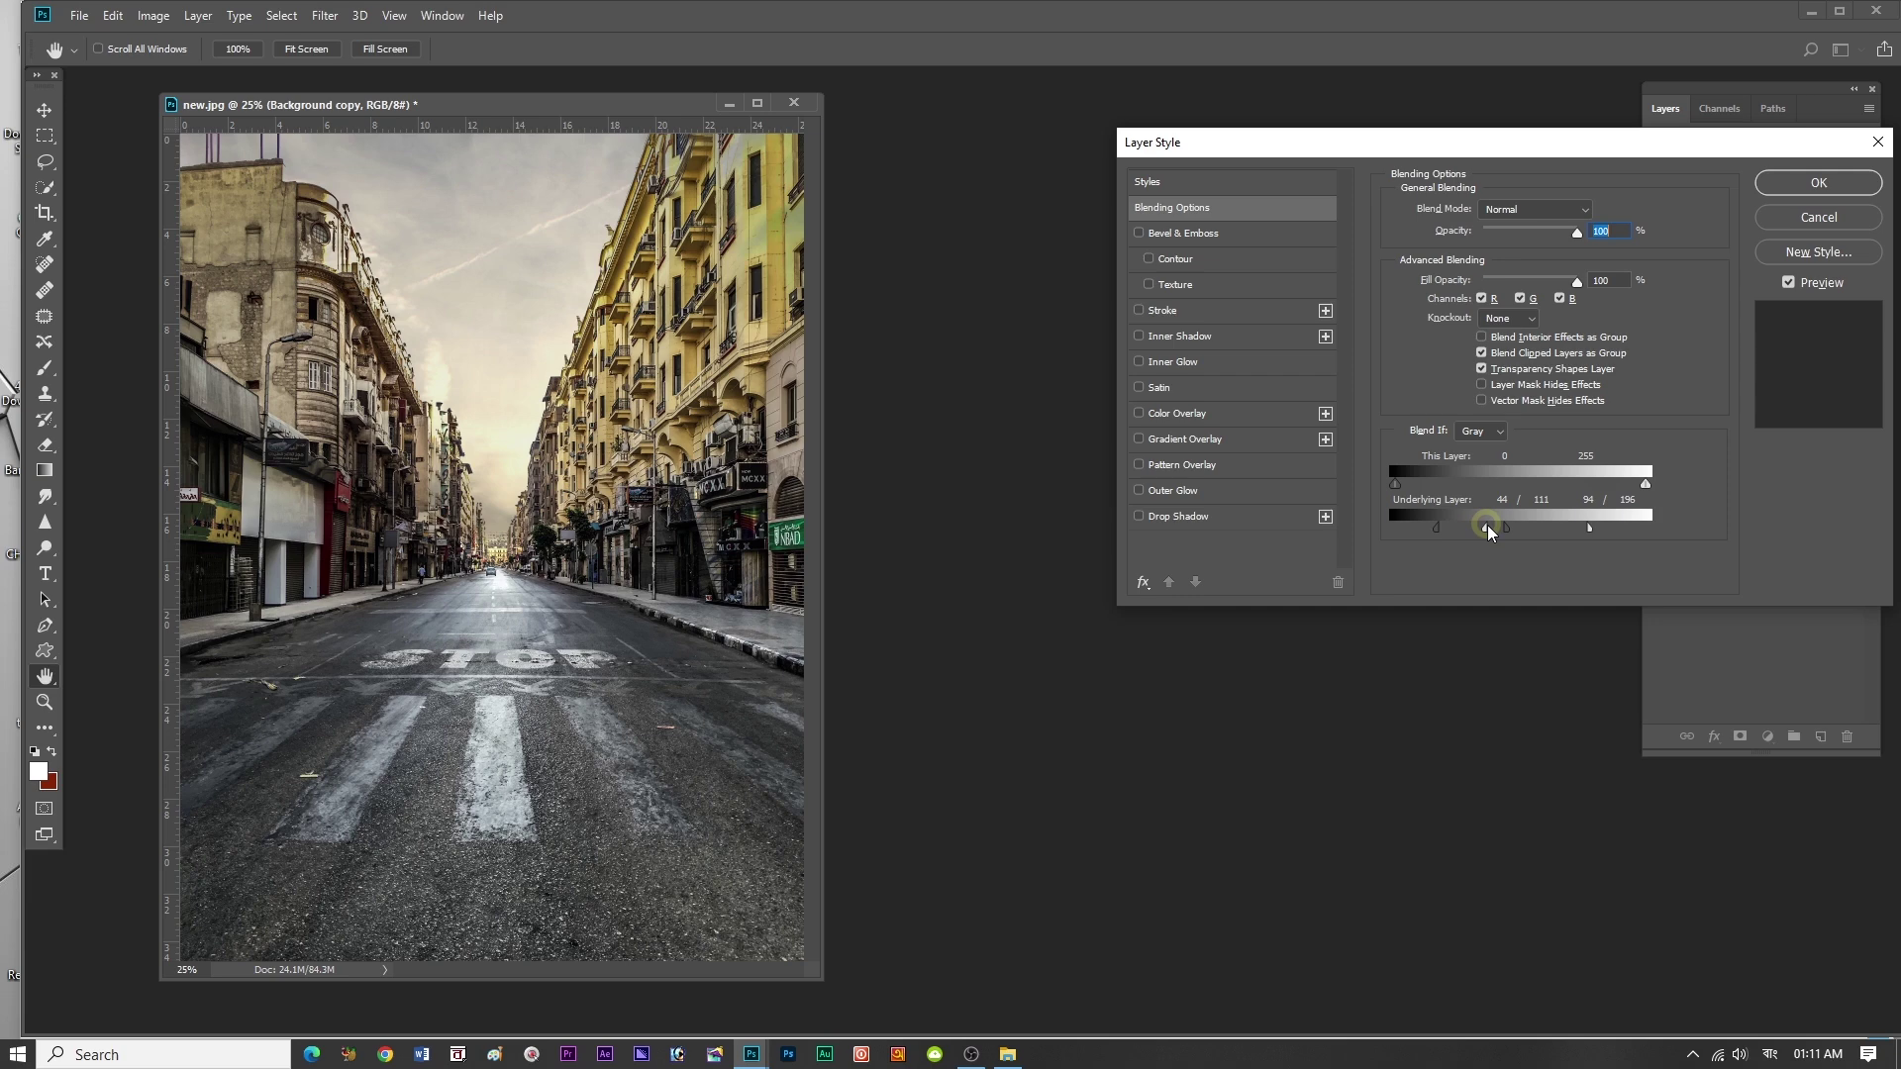
left_click_drag(1491, 532, 1464, 532)
key("alt")
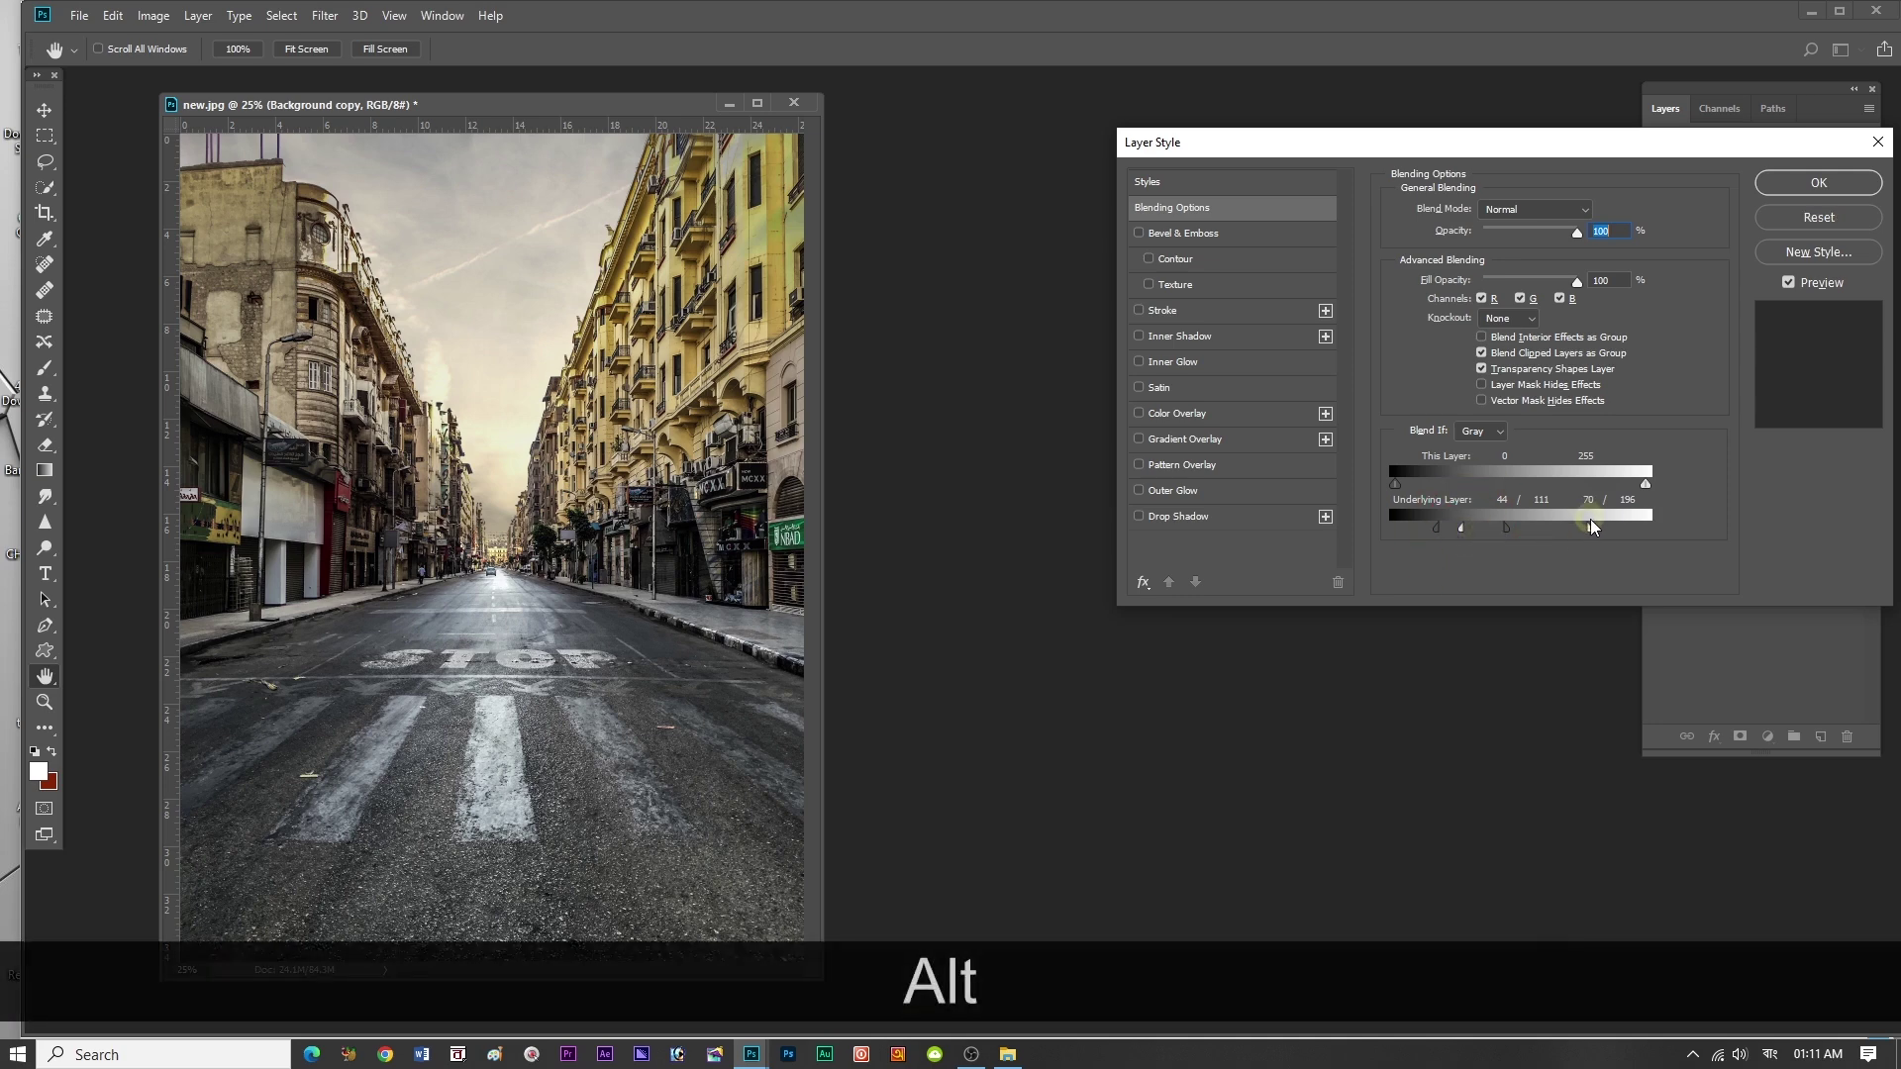
left_click_drag(1588, 533, 1647, 532)
- Fine-tune the Underlying Layer blend range to 45 / 100 for blacks and 65 / 175 for whites, and apply the layer style
mouse_move(1522, 547)
left_mouse_down()
mouse_move(1566, 545)
mouse_move(1464, 535)
mouse_move(1498, 537)
left_mouse_up()
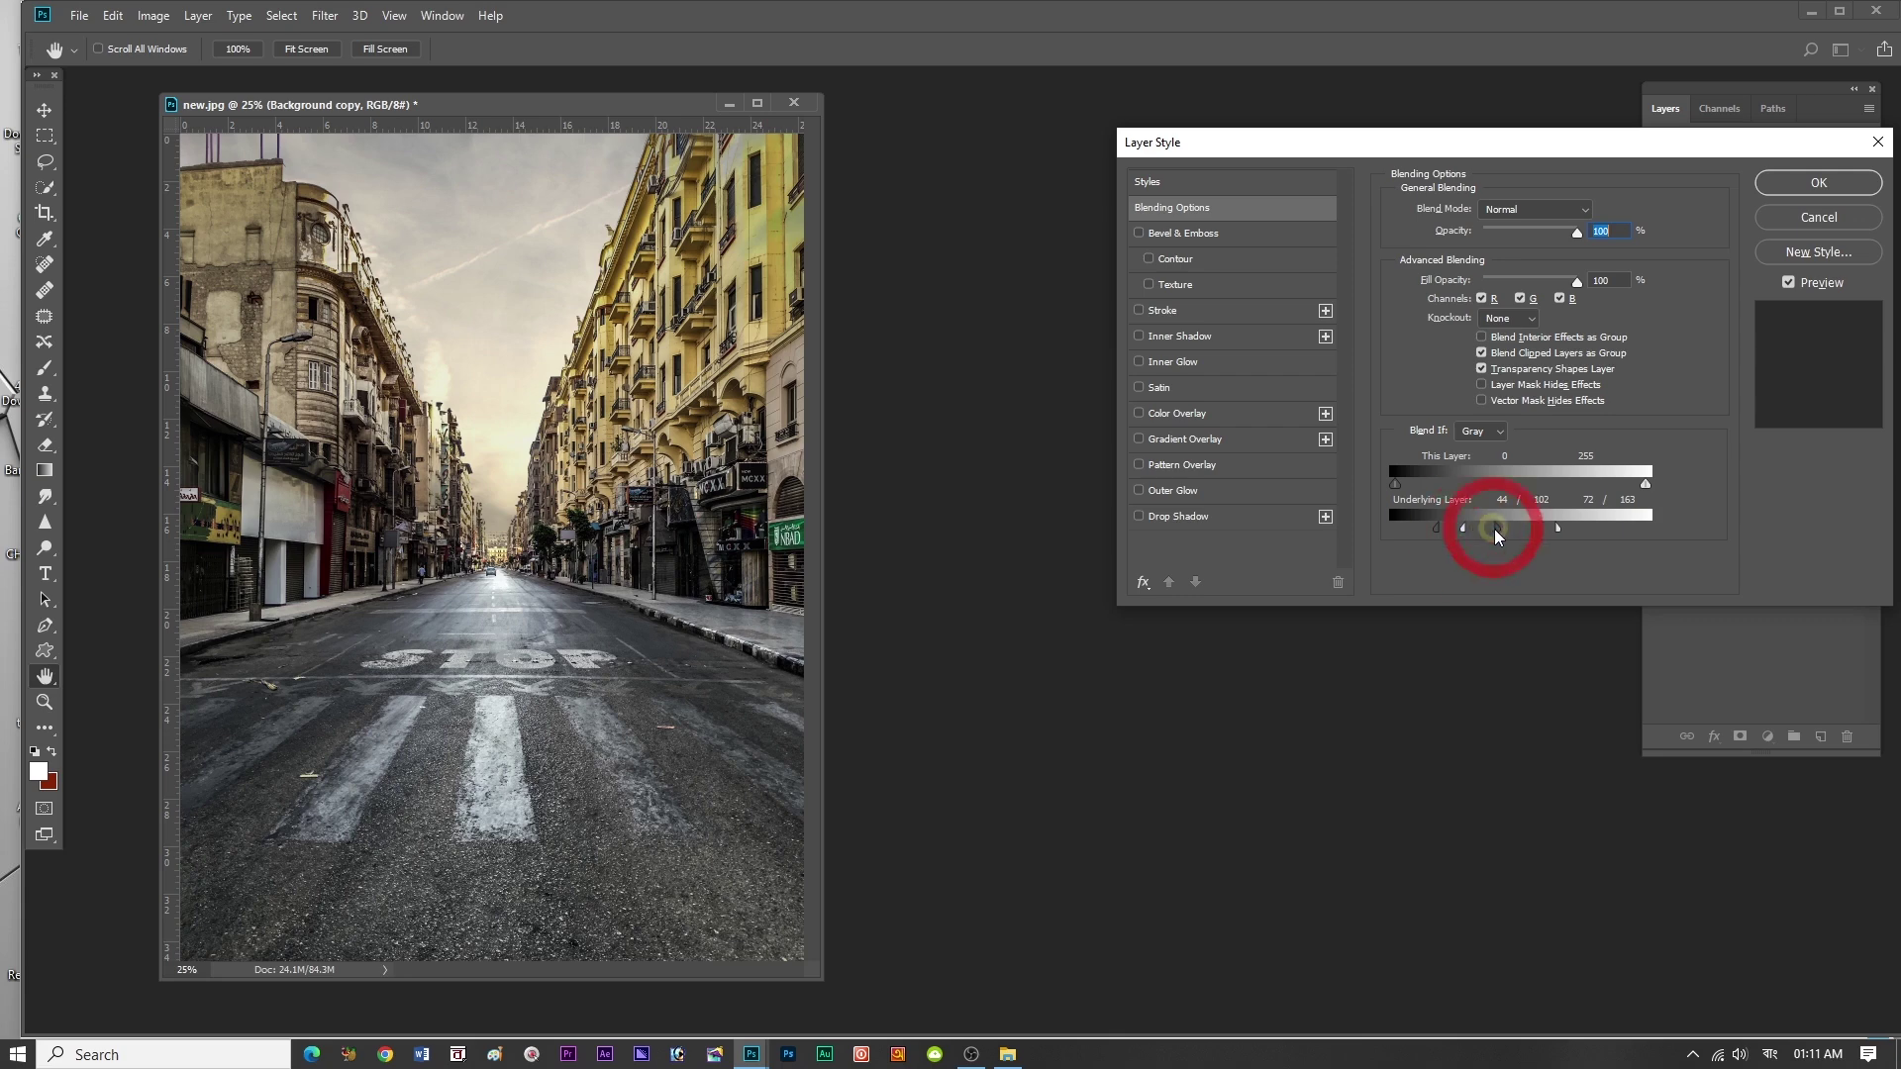
mouse_move(1438, 538)
left_mouse_down()
mouse_move(1413, 537)
mouse_move(1443, 539)
left_mouse_up()
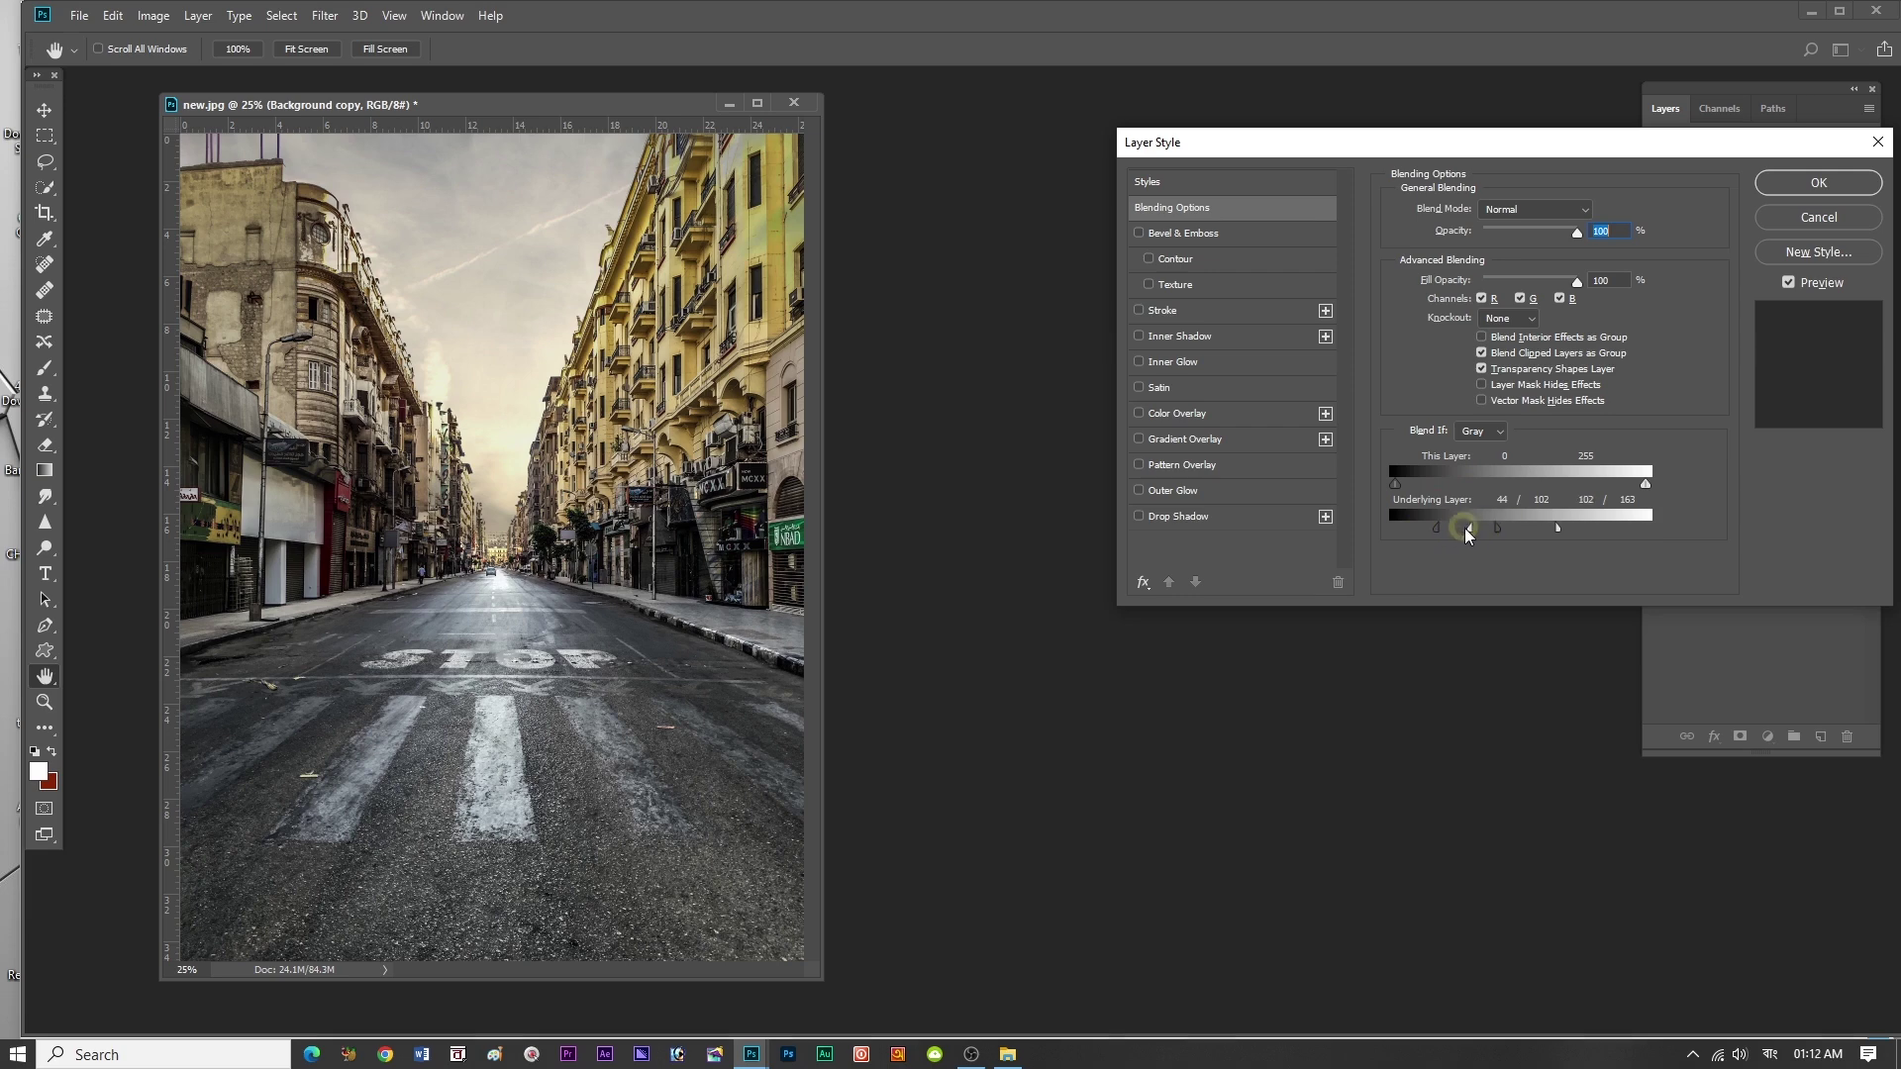
mouse_move(1466, 533)
left_mouse_down()
mouse_move(1423, 535)
mouse_move(1467, 535)
left_mouse_up()
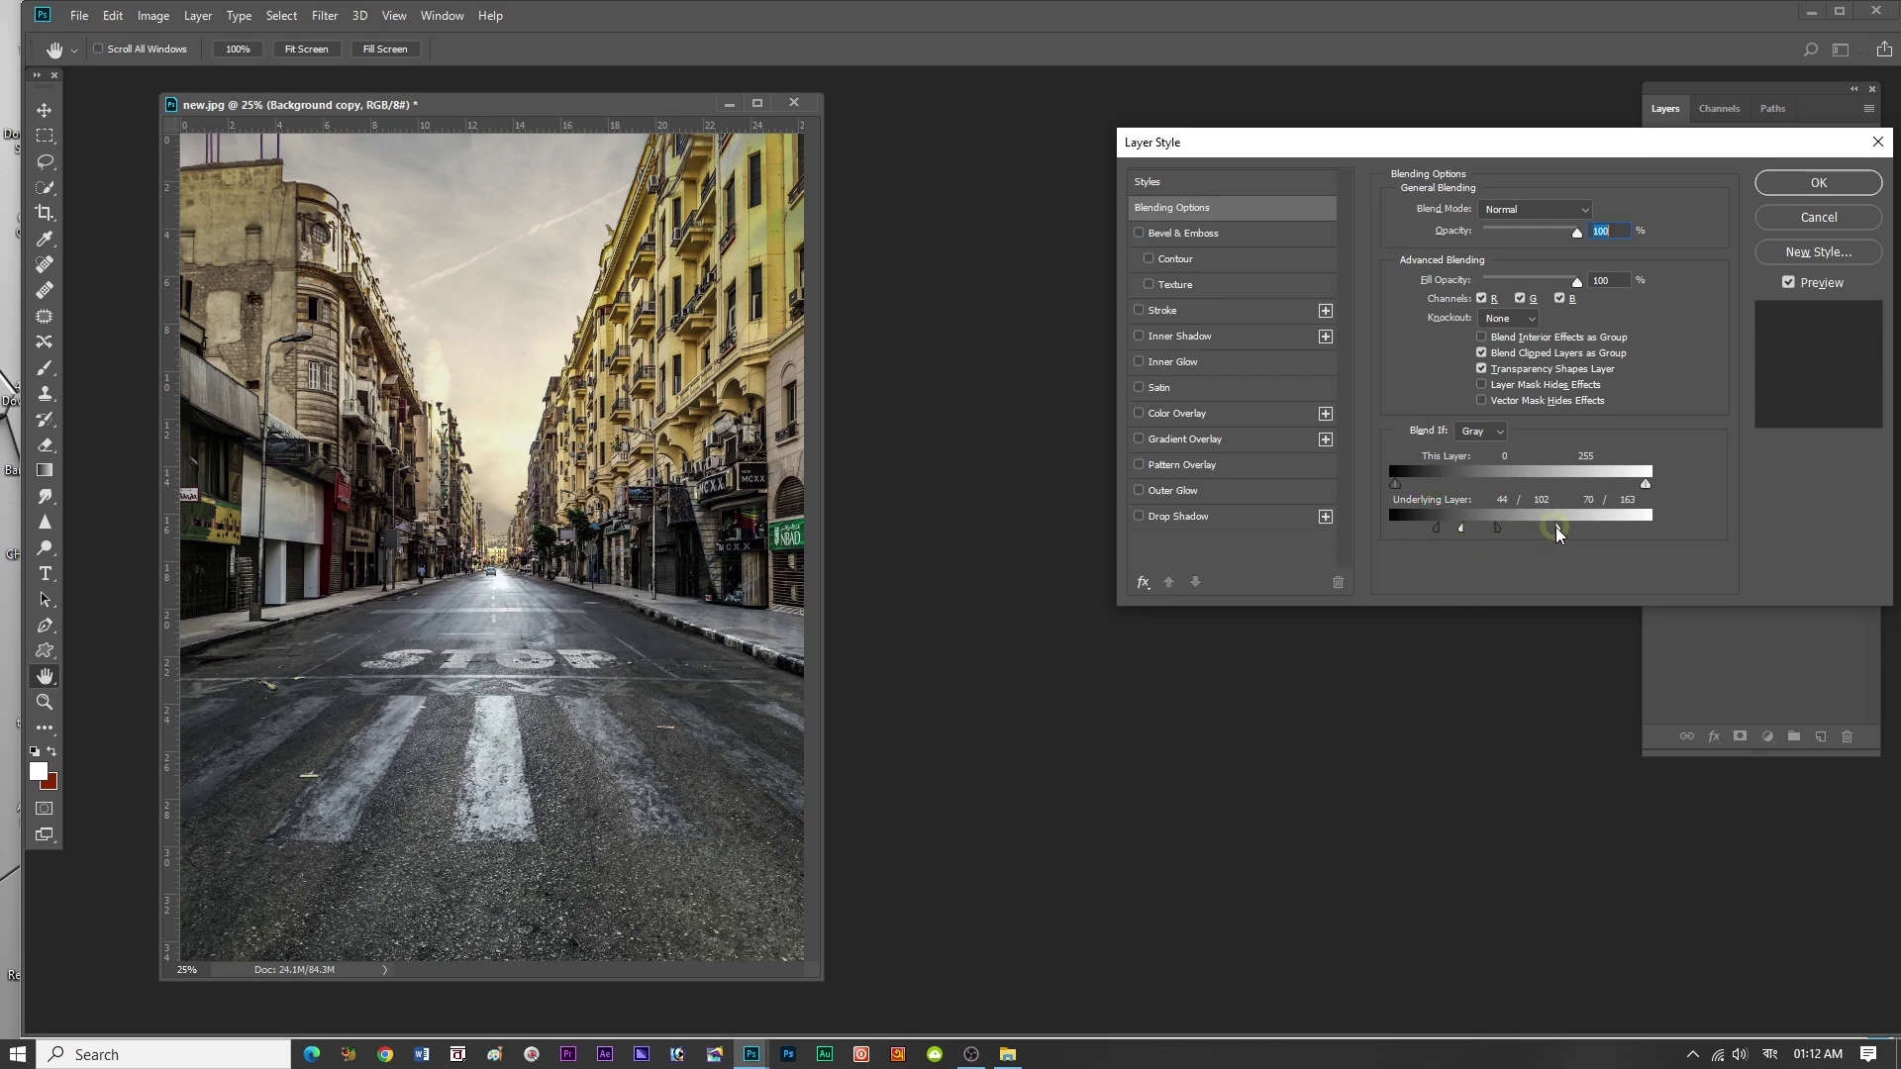
mouse_move(1558, 532)
left_mouse_down()
mouse_move(1542, 535)
mouse_move(1605, 535)
mouse_move(1523, 535)
mouse_move(1582, 533)
left_mouse_up()
left_click(1818, 183)
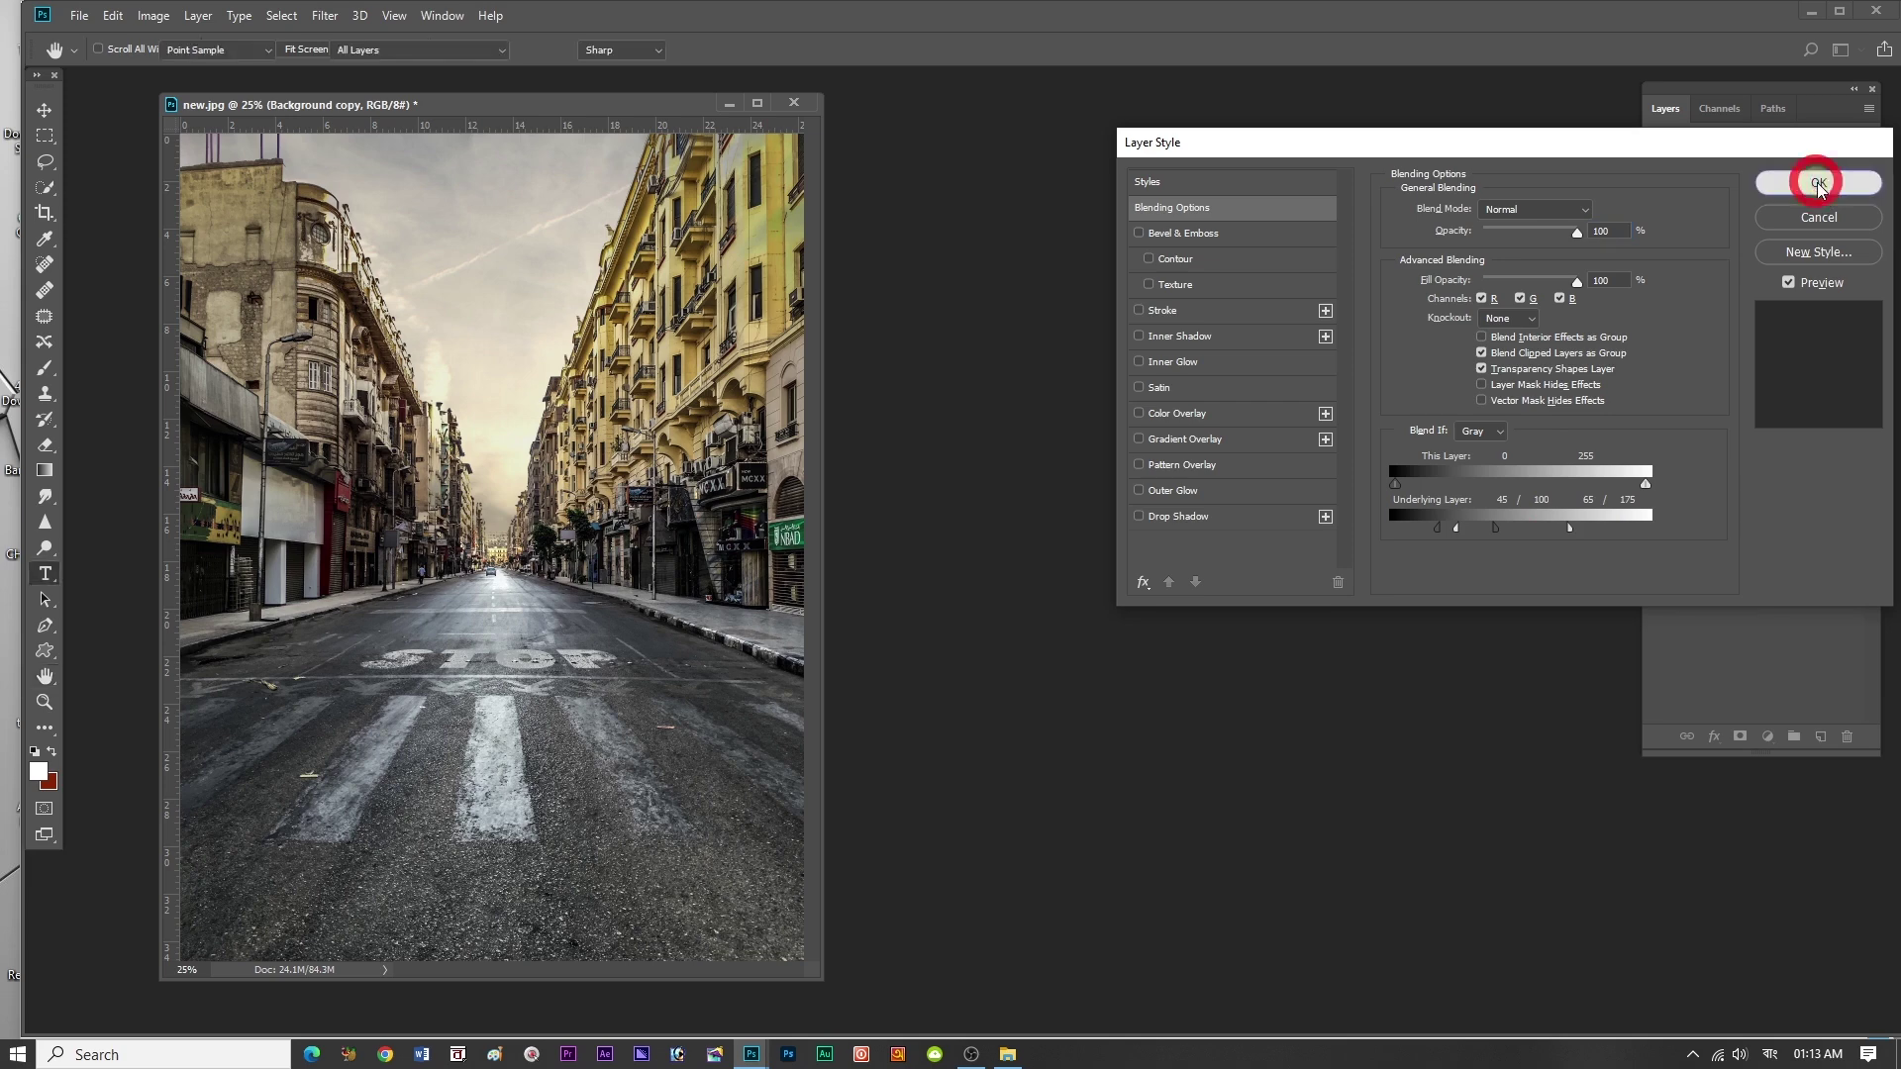